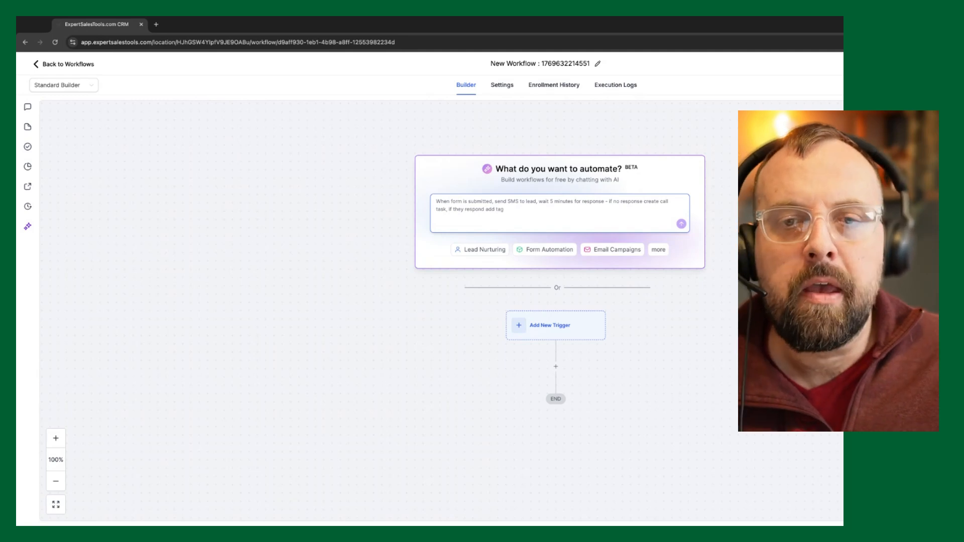
Search the triggers for "order" and start adding an Order Submitted trigger to the workflow
{"action": "left_click", "coordinate": [80, 86]}
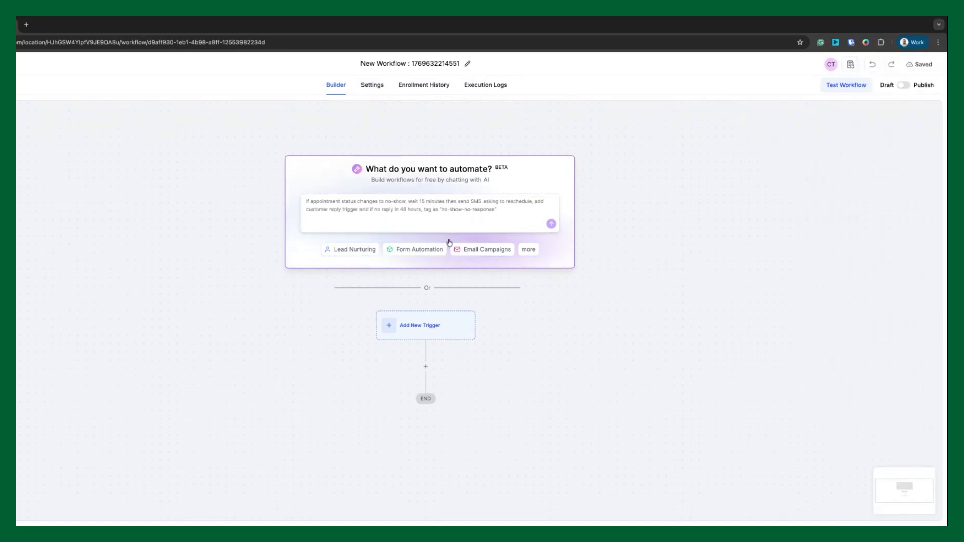
{"action": "left_click", "coordinate": [436, 334]}
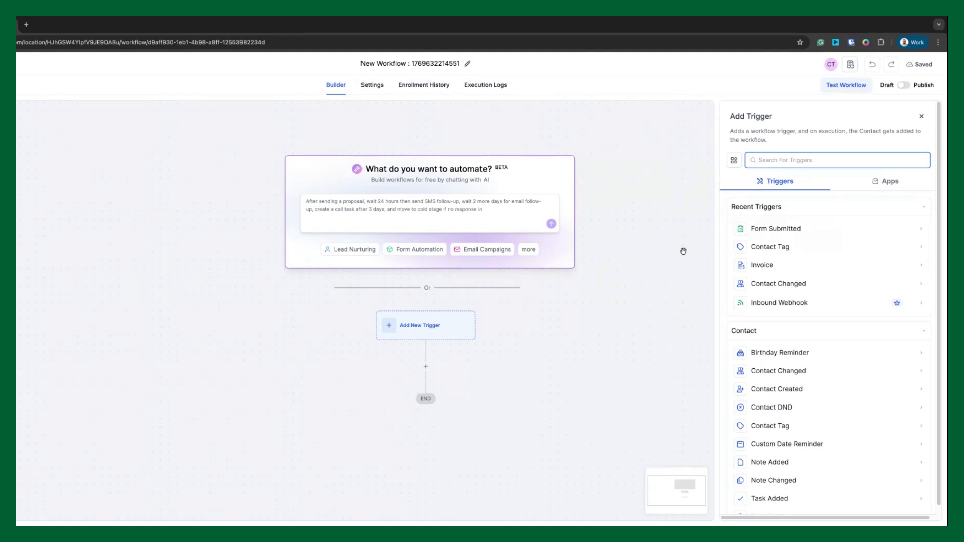
{"action": "type", "text": "p"}
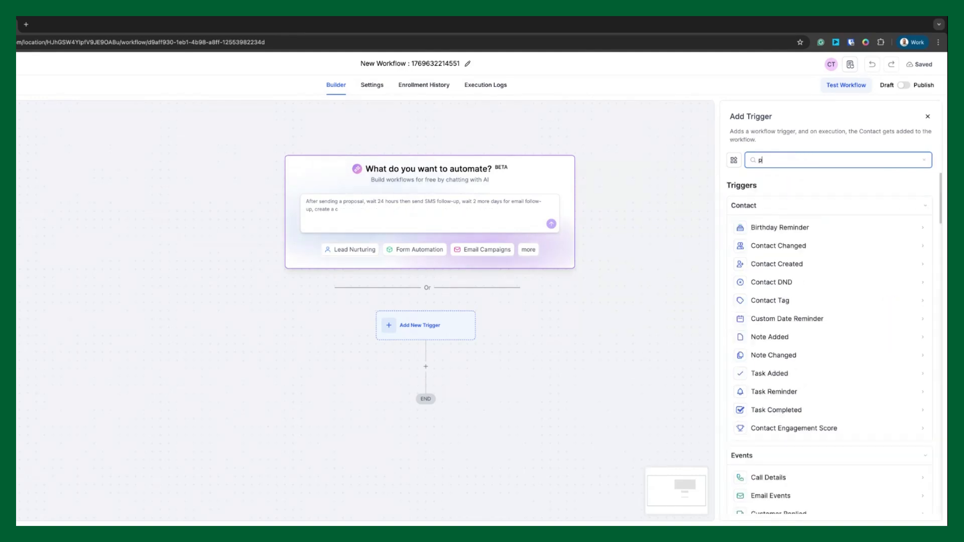
{"action": "type", "text": "rd"}
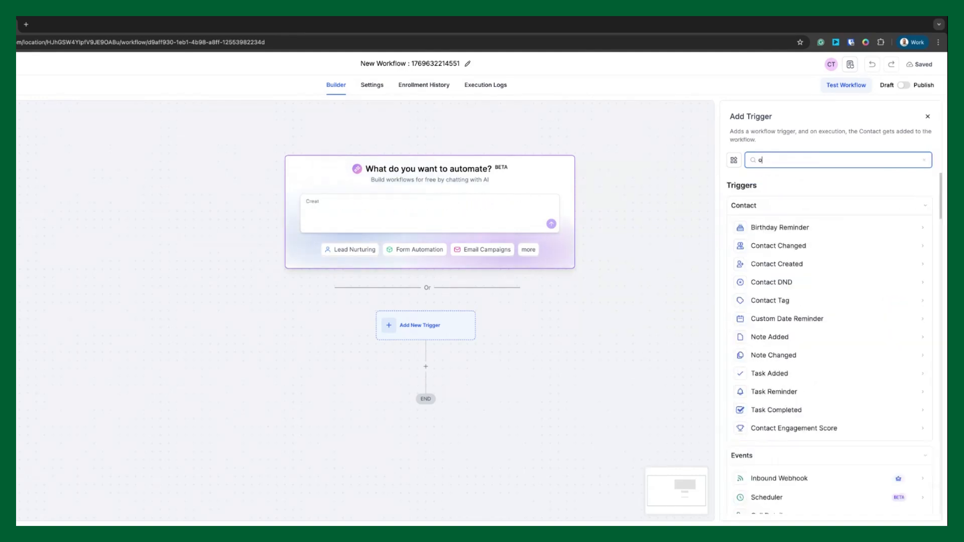
{"action": "type", "text": "er"}
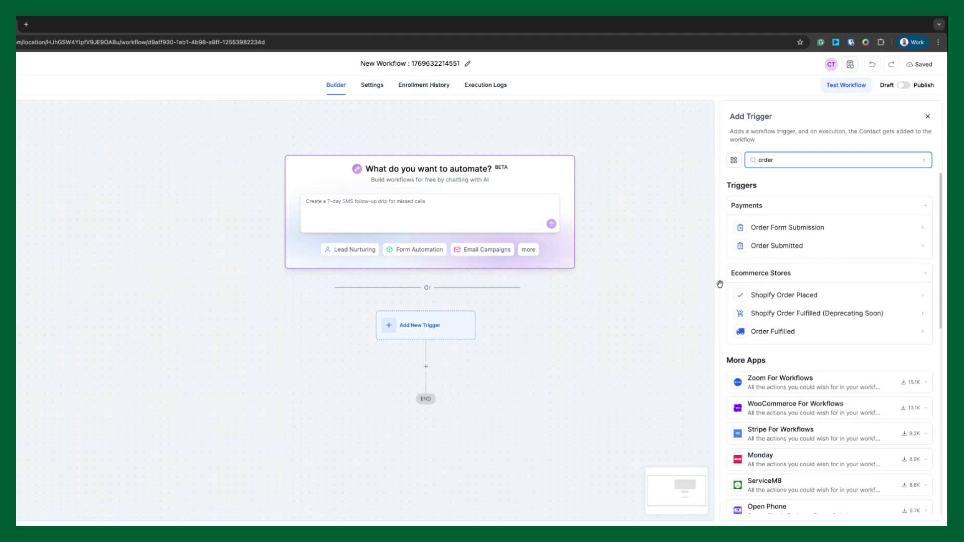
{"action": "left_click", "coordinate": [777, 246]}
{"action": "left_click", "coordinate": [625, 169]}
{"action": "left_click", "coordinate": [670, 150]}
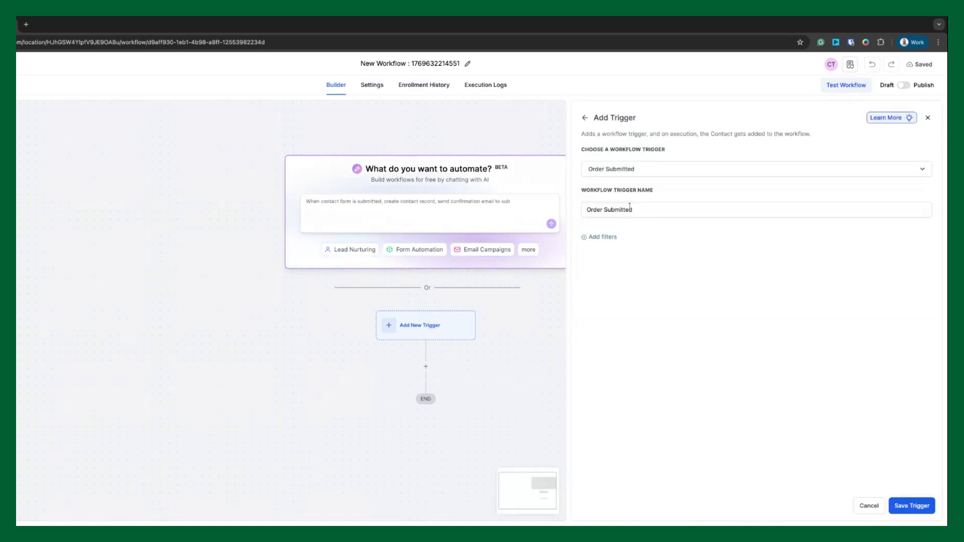
Filter the Order Submitted trigger to Global Product is Course Access 123 and save the trigger
{"action": "left_click", "coordinate": [631, 209]}
{"action": "left_click", "coordinate": [611, 235]}
{"action": "left_click", "coordinate": [610, 237]}
{"action": "left_click", "coordinate": [723, 246]}
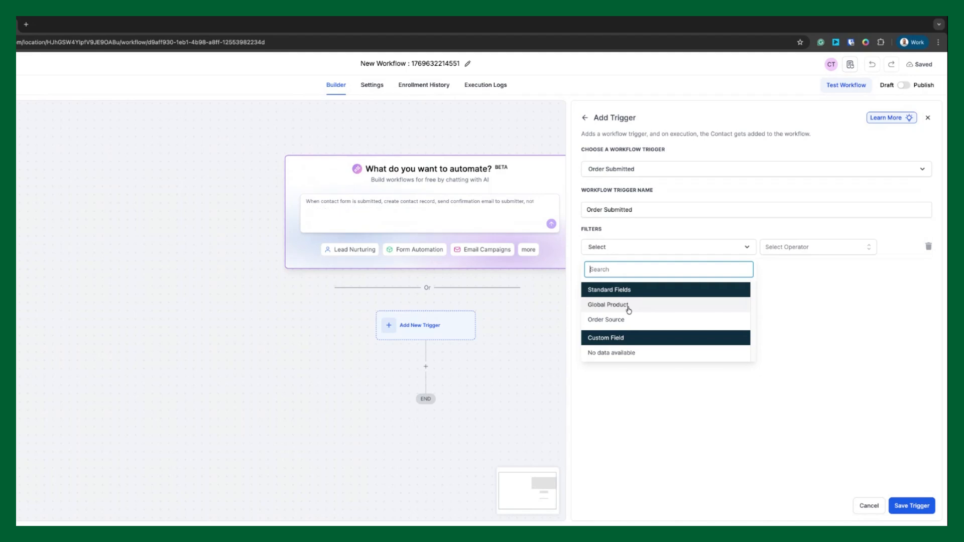
{"action": "left_click", "coordinate": [618, 305]}
{"action": "left_click", "coordinate": [790, 251]}
{"action": "left_click", "coordinate": [797, 266]}
{"action": "left_click", "coordinate": [837, 249]}
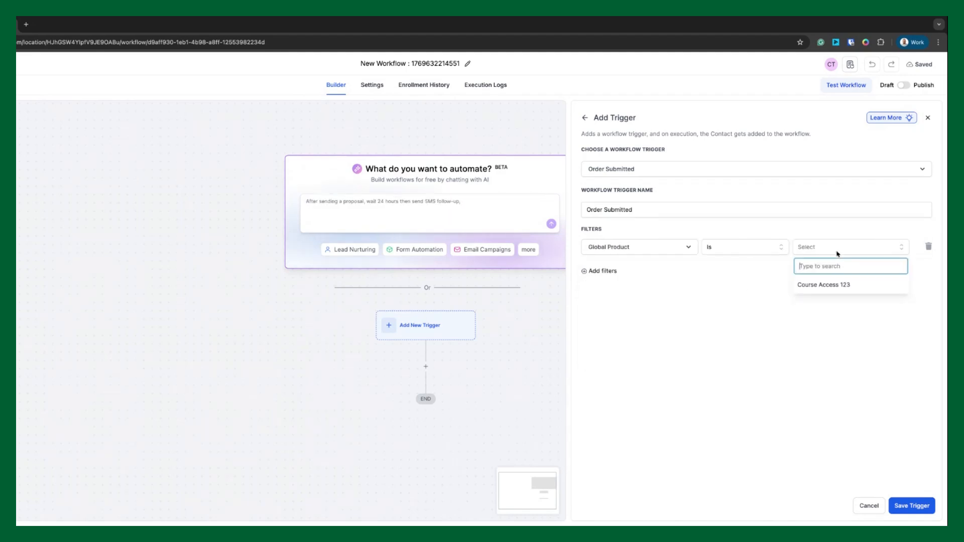
{"action": "left_click", "coordinate": [832, 285]}
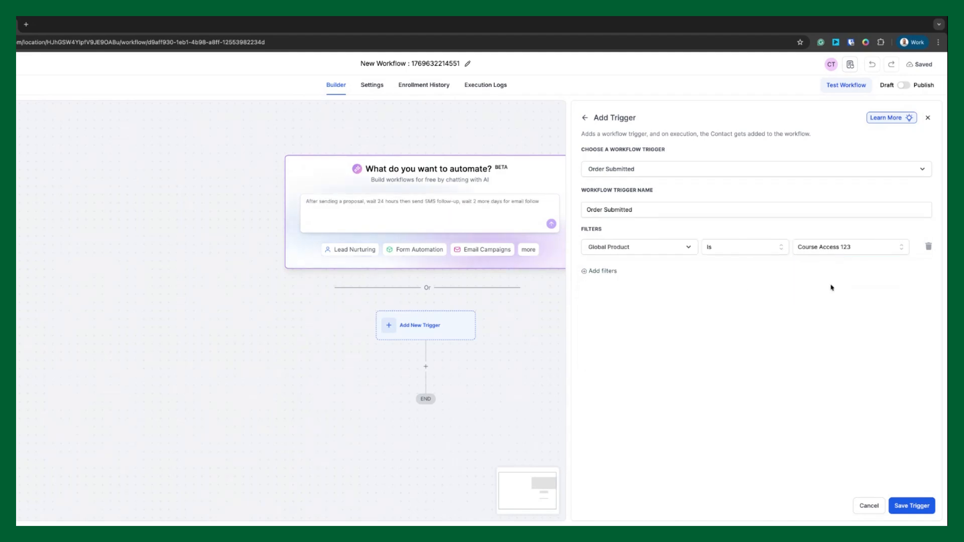
{"action": "left_click", "coordinate": [924, 508]}
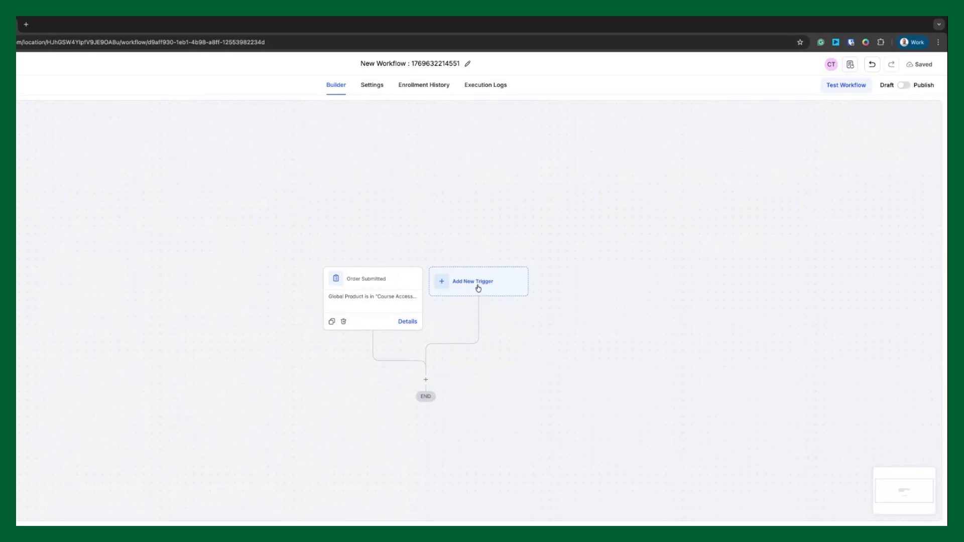
Add a Form Submitted trigger filtered to the form Comp Access to Course 123 and save it
{"action": "left_click", "coordinate": [478, 288]}
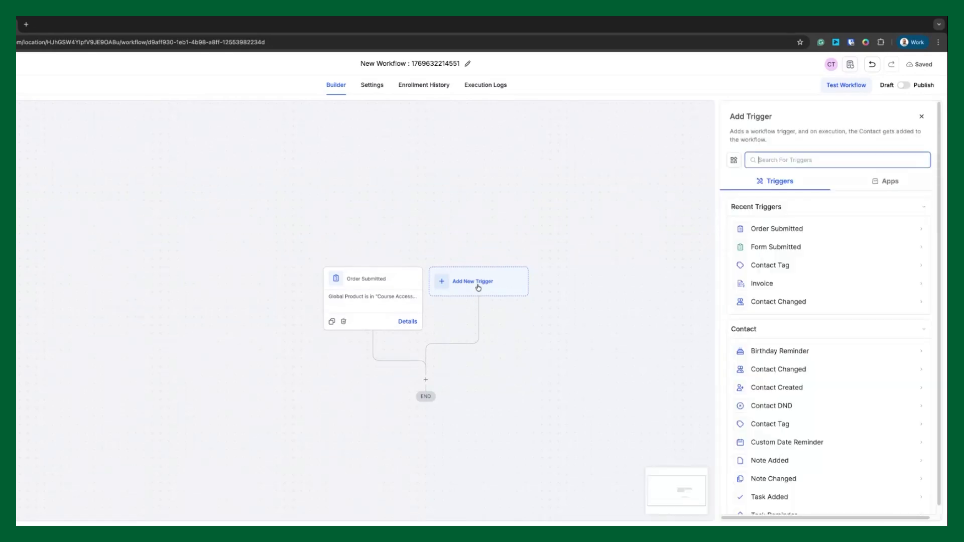
{"action": "left_click", "coordinate": [809, 256]}
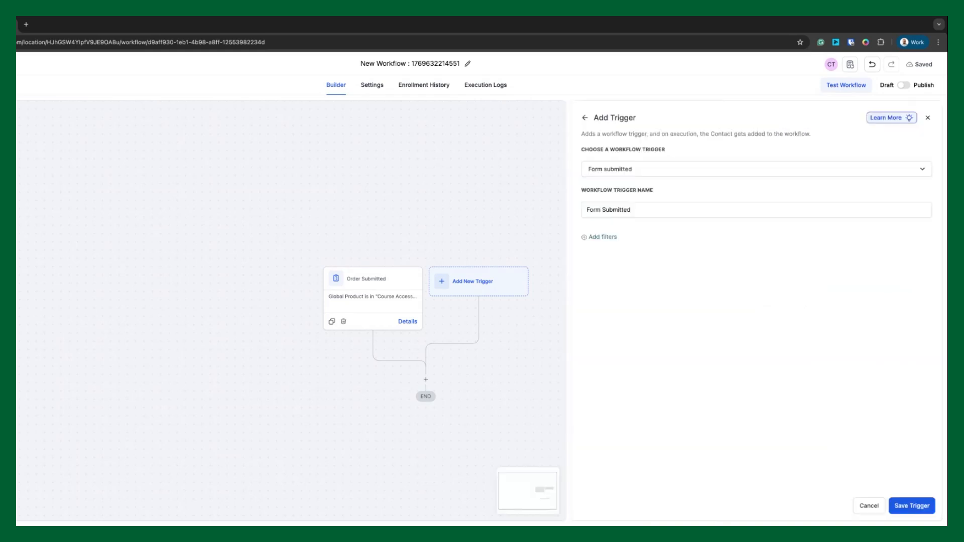
{"action": "left_click", "coordinate": [664, 170]}
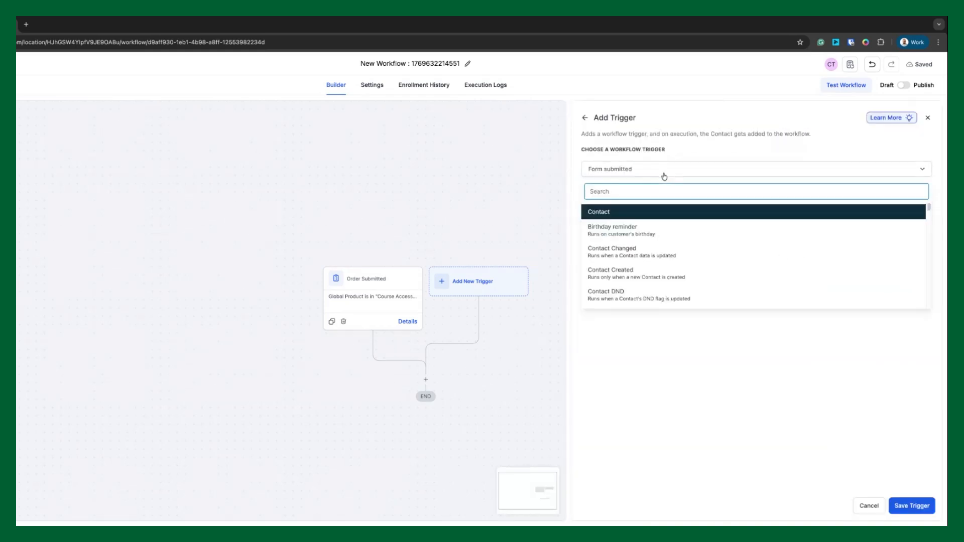
{"action": "left_click", "coordinate": [679, 157]}
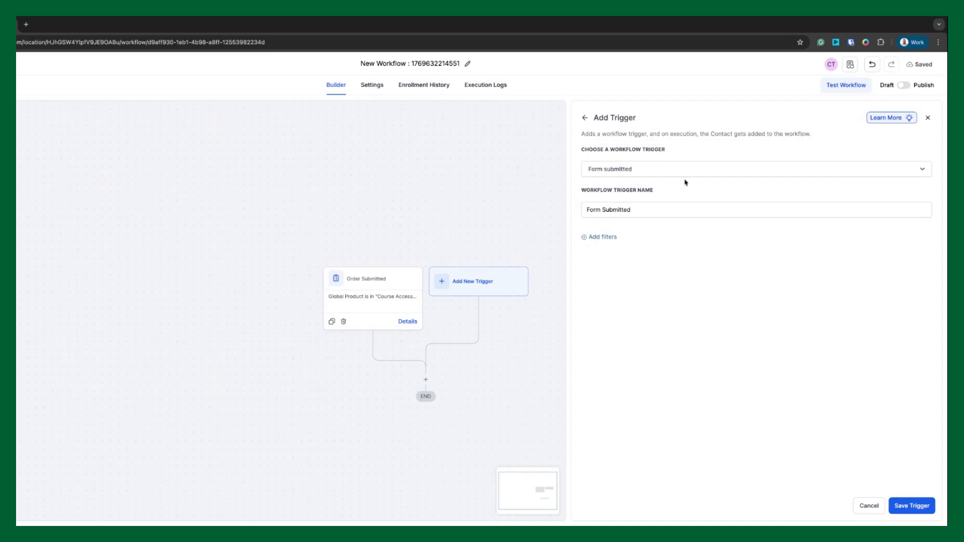
{"action": "left_click", "coordinate": [678, 215]}
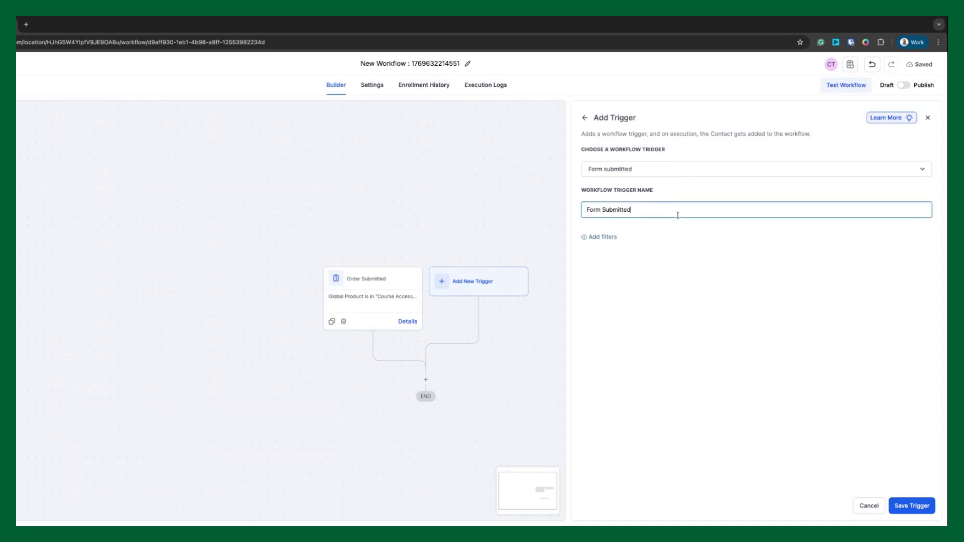
{"action": "left_click", "coordinate": [615, 236]}
{"action": "left_click", "coordinate": [627, 253]}
{"action": "left_click", "coordinate": [636, 305]}
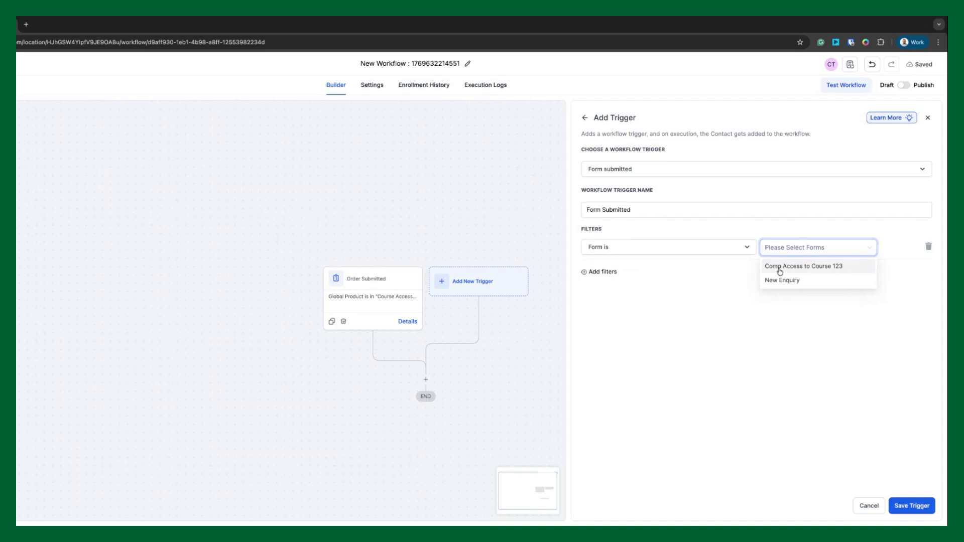
{"action": "left_click", "coordinate": [780, 267]}
{"action": "left_click", "coordinate": [906, 503]}
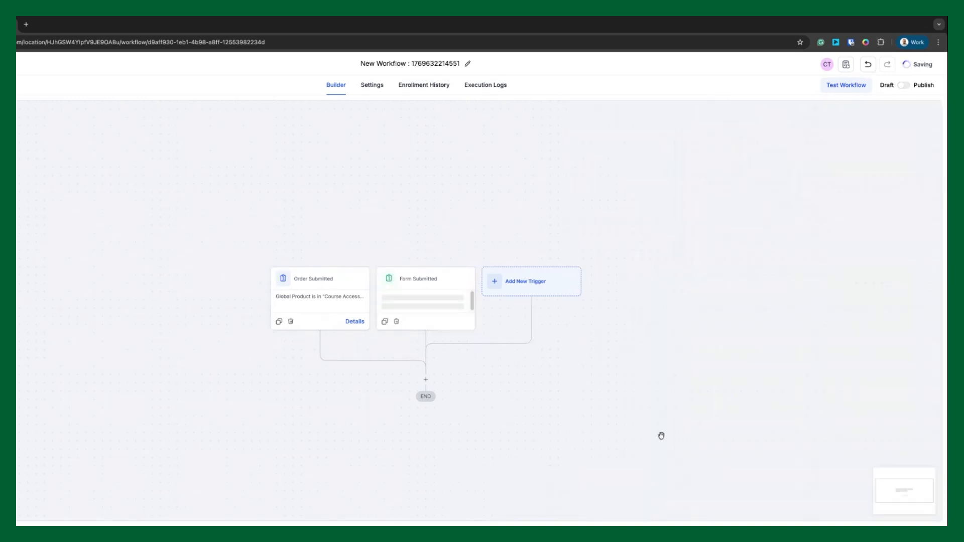
Add a Contact Tag trigger filtered to Tag Added "trigger - in from zapier - grant course 123" and save it
{"action": "left_click", "coordinate": [525, 284]}
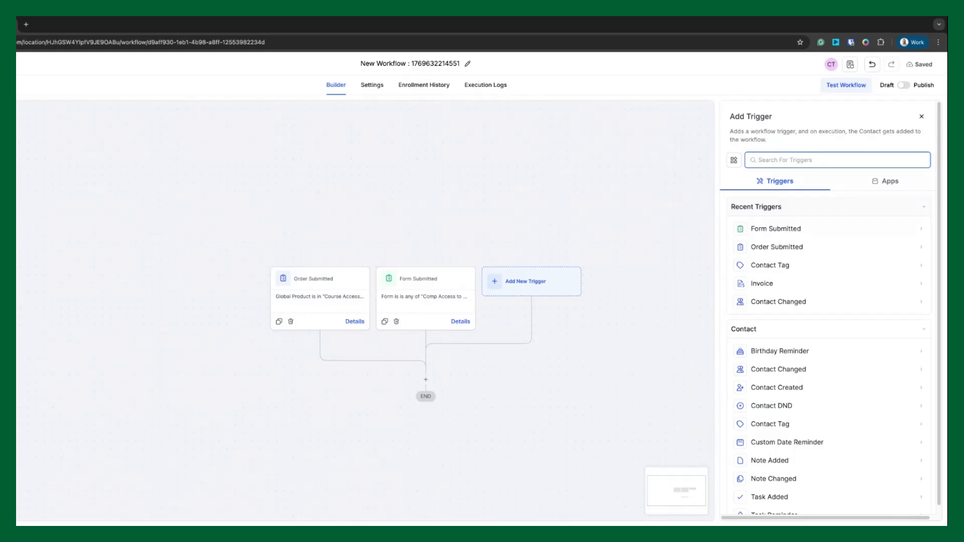
{"action": "left_click", "coordinate": [780, 265]}
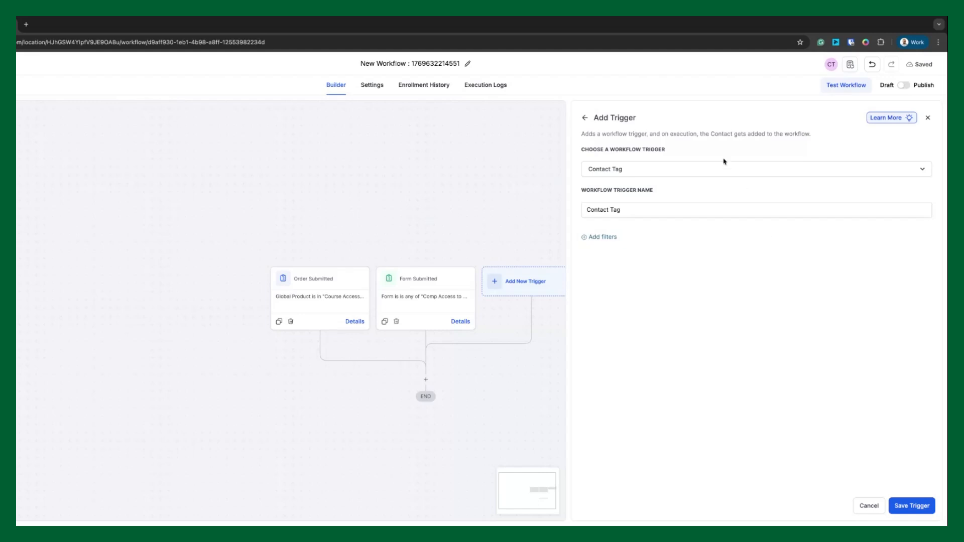
{"action": "left_click", "coordinate": [606, 237]}
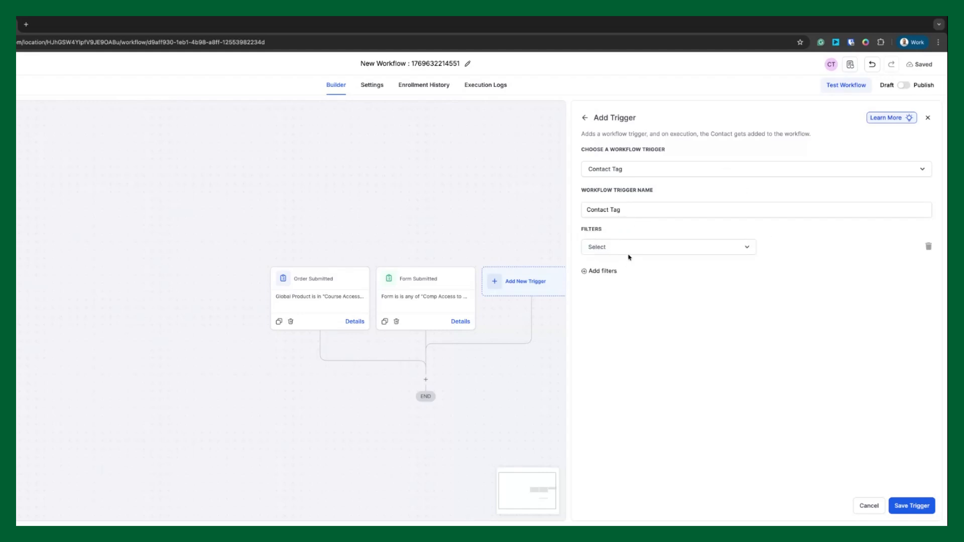
{"action": "left_click", "coordinate": [629, 251]}
{"action": "left_click", "coordinate": [628, 303]}
{"action": "left_click", "coordinate": [793, 248]}
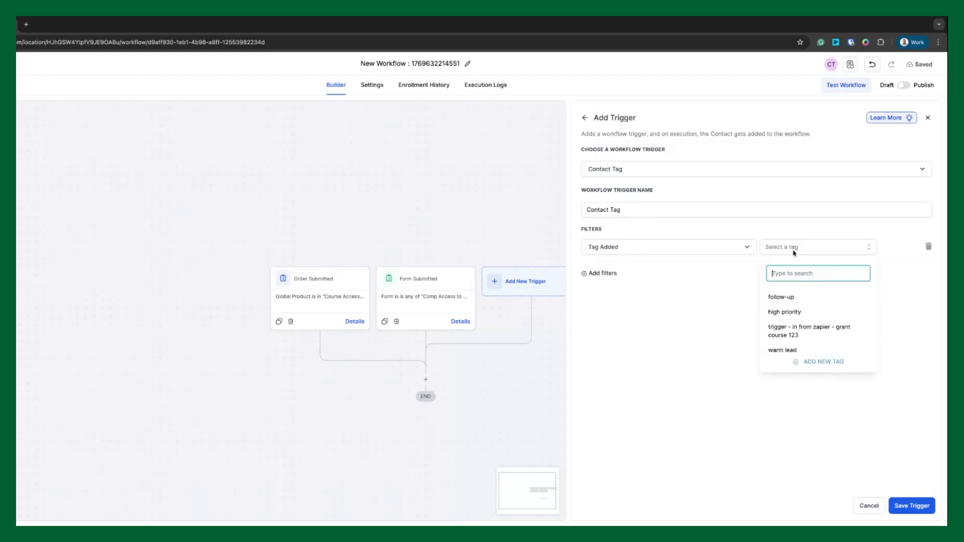
{"action": "left_click", "coordinate": [782, 330]}
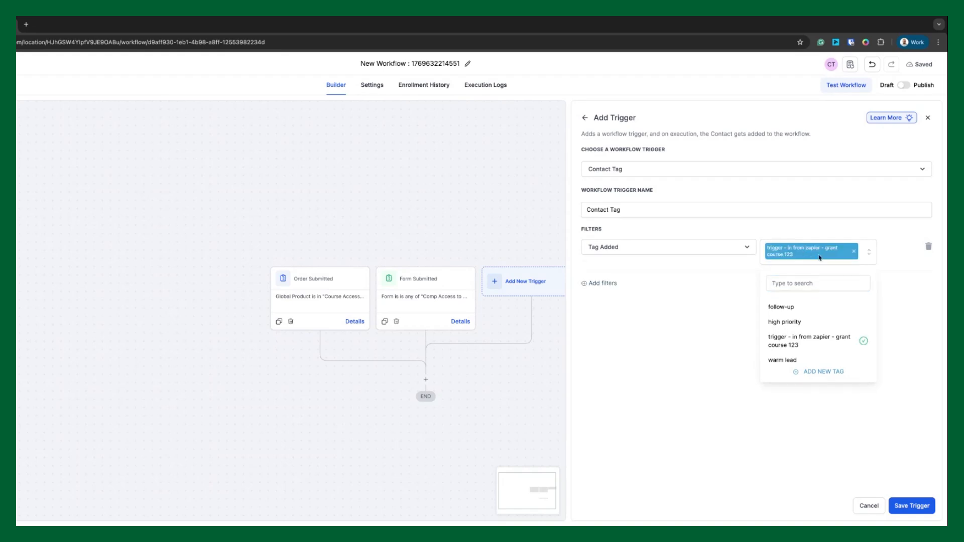
{"action": "left_click", "coordinate": [715, 413]}
{"action": "left_click", "coordinate": [912, 506]}
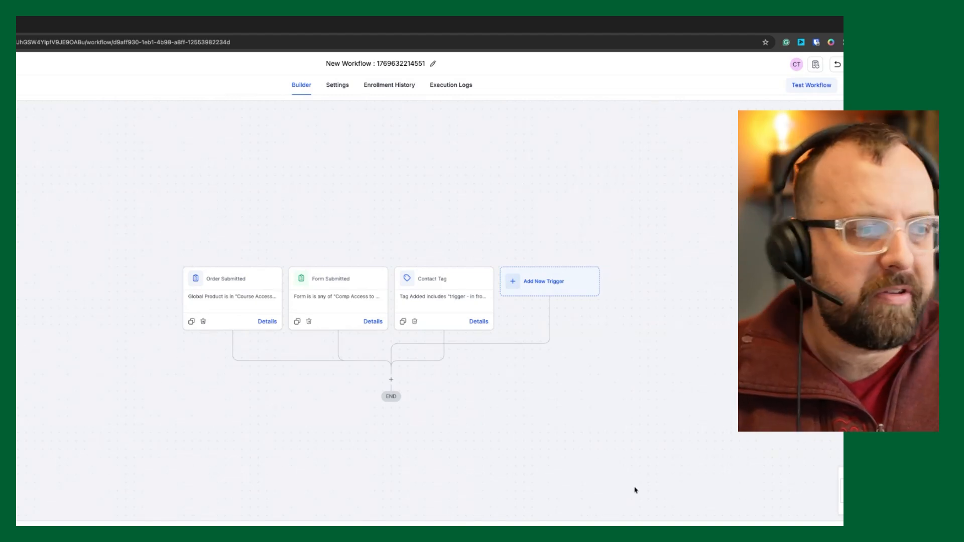
Add an If / Else action to the workflow below the three triggers
{"action": "left_click", "coordinate": [392, 379]}
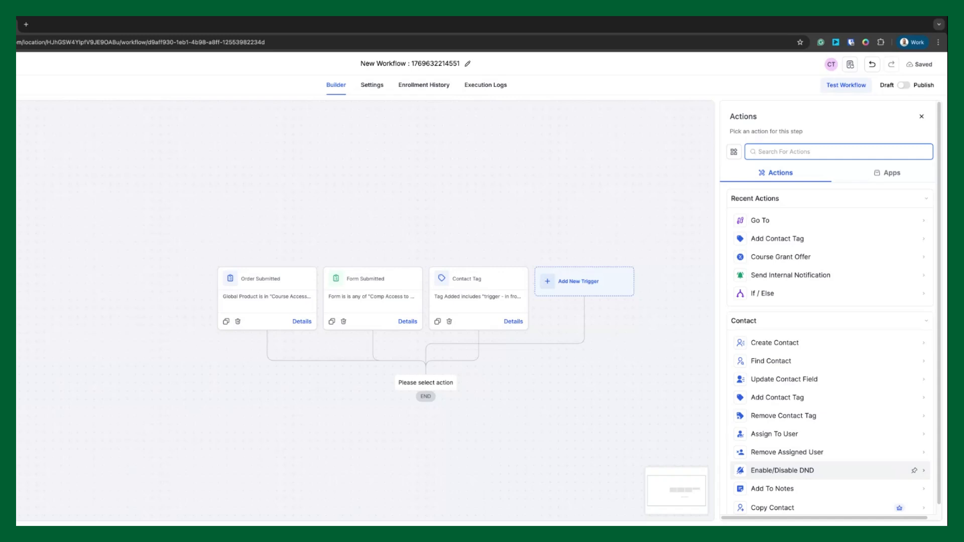
{"action": "left_click", "coordinate": [471, 392]}
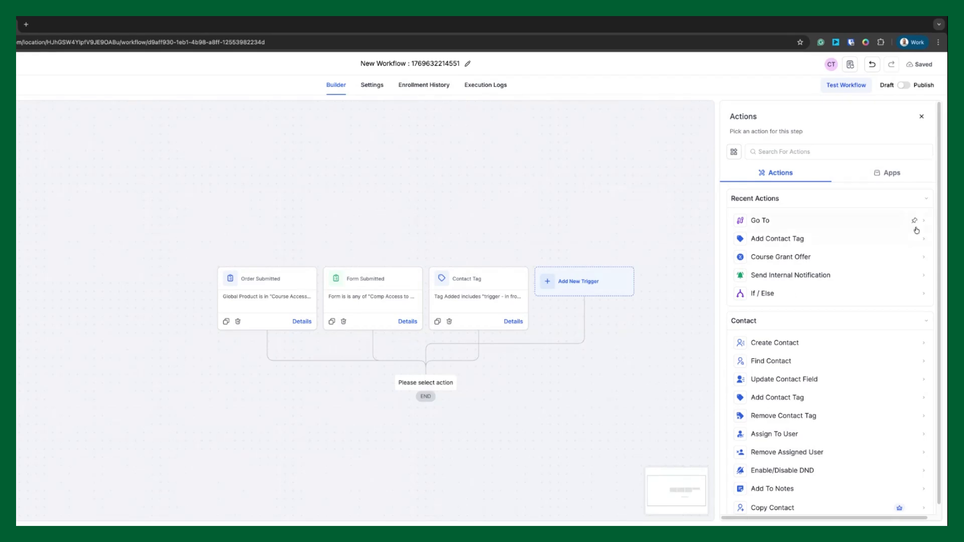
{"action": "left_click", "coordinate": [795, 294]}
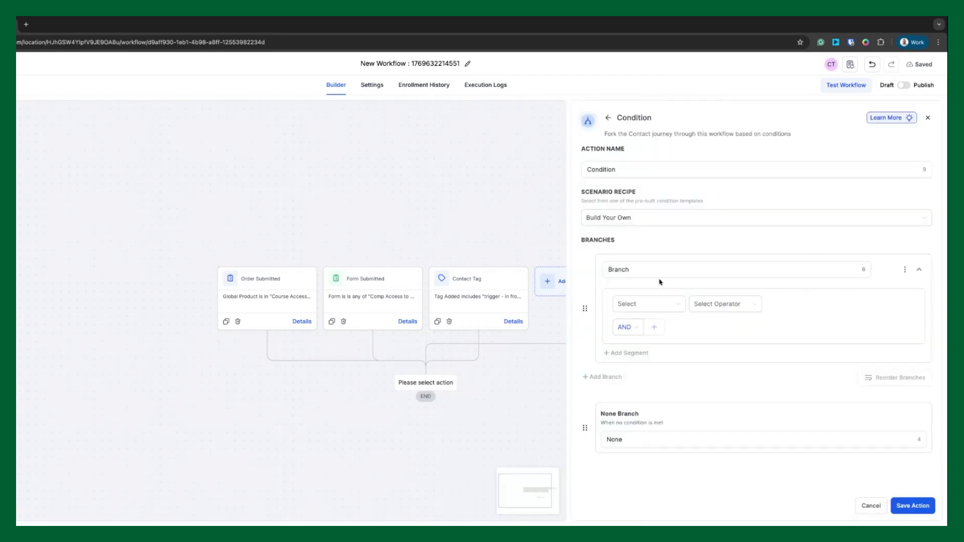
Set the first branch's condition to Workflow Trigger Is Order Submitted
{"action": "left_click", "coordinate": [632, 306]}
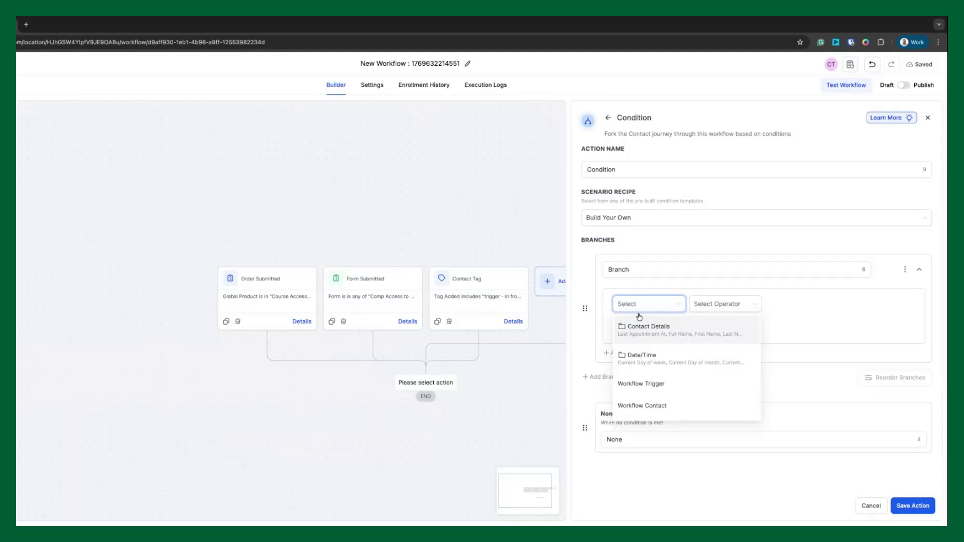
{"action": "left_click", "coordinate": [672, 385]}
{"action": "left_click", "coordinate": [713, 305]}
{"action": "left_click", "coordinate": [719, 323]}
{"action": "left_click", "coordinate": [809, 310]}
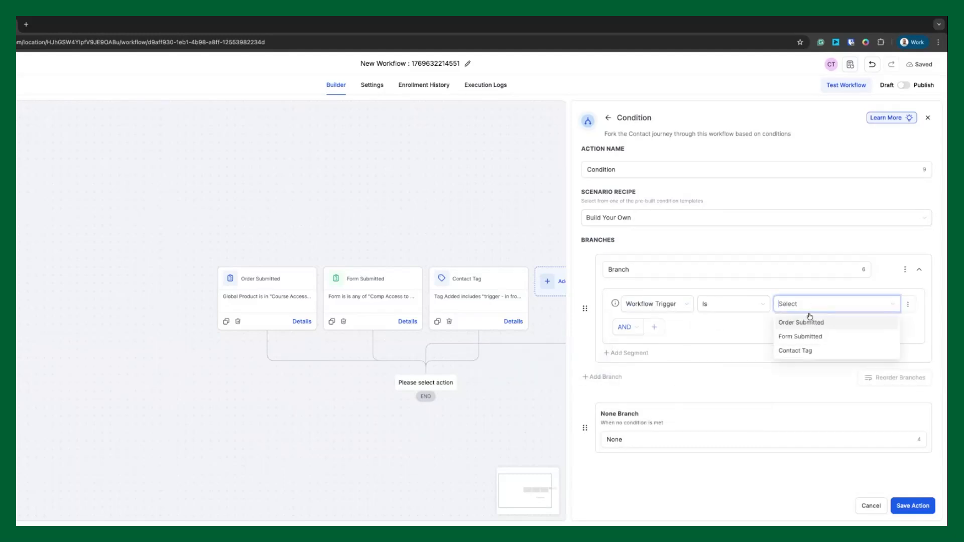
{"action": "left_click", "coordinate": [800, 324]}
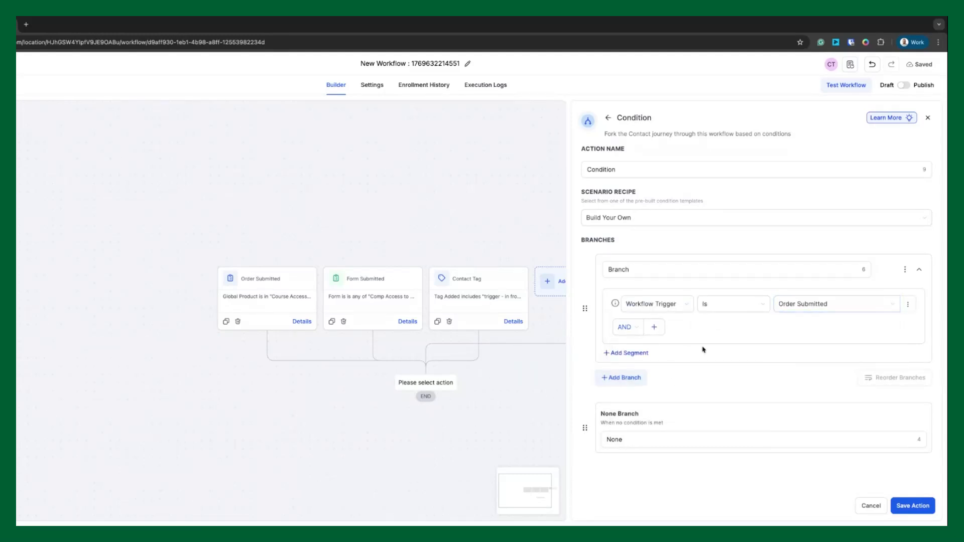
Add a second branch to the condition and name the two branches Paid for Access and Got Comp Access
{"action": "left_click", "coordinate": [628, 354]}
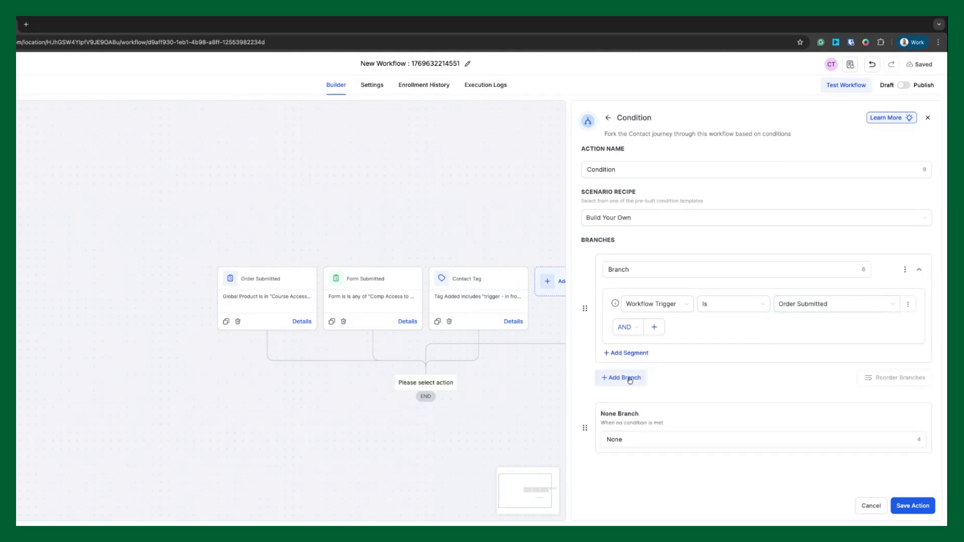
{"action": "left_click", "coordinate": [630, 378]}
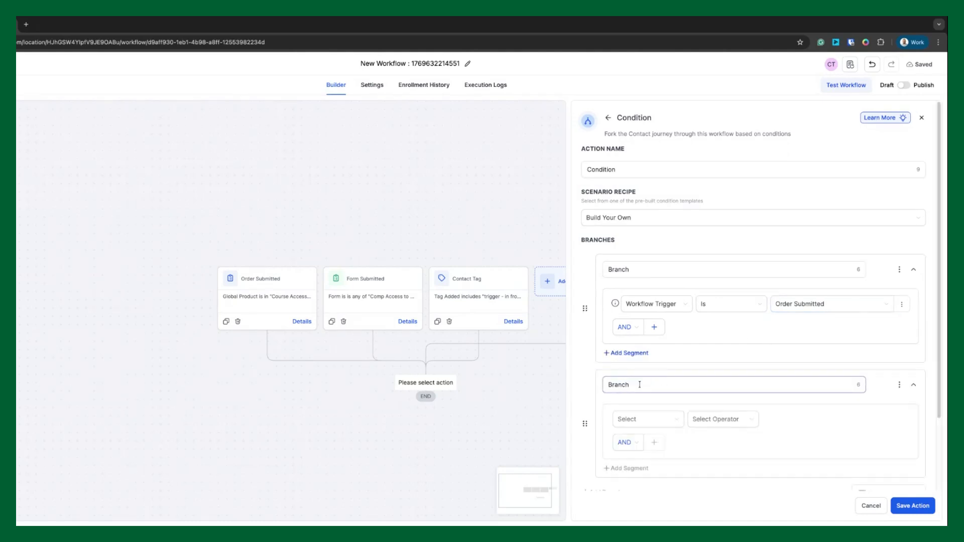
{"action": "double_click", "coordinate": [646, 276]}
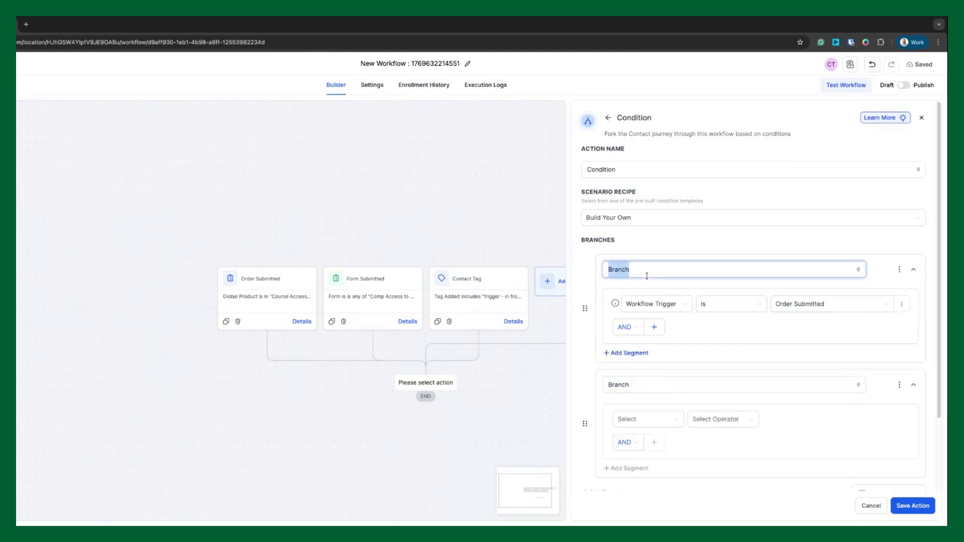
{"action": "type", "text": "Paid for Access"}
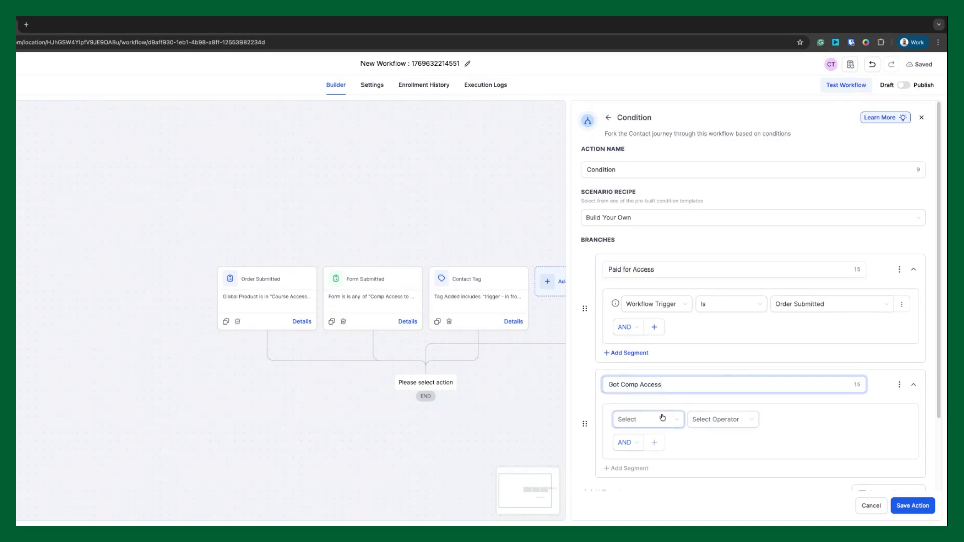
Set the Got Comp Access branch's condition to Workflow Trigger Is Form Submitted, with OR as the logic operator
{"action": "left_click", "coordinate": [661, 418]}
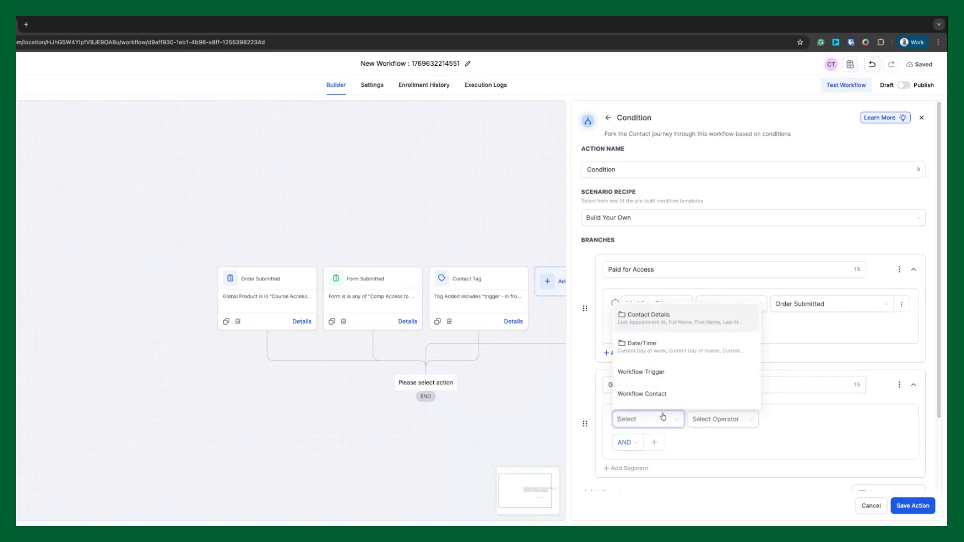
{"action": "left_click", "coordinate": [669, 373]}
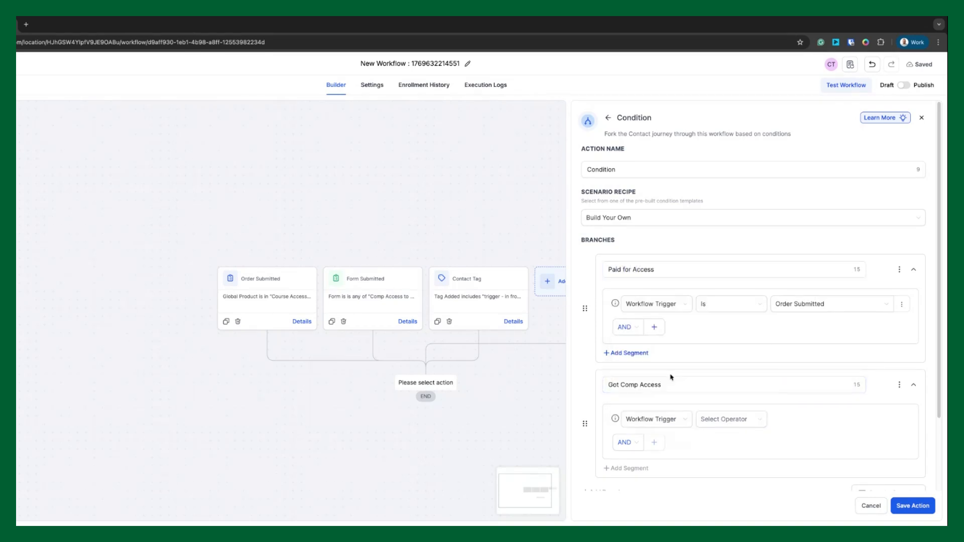
{"action": "double_click", "coordinate": [637, 441]}
{"action": "left_click", "coordinate": [627, 442]}
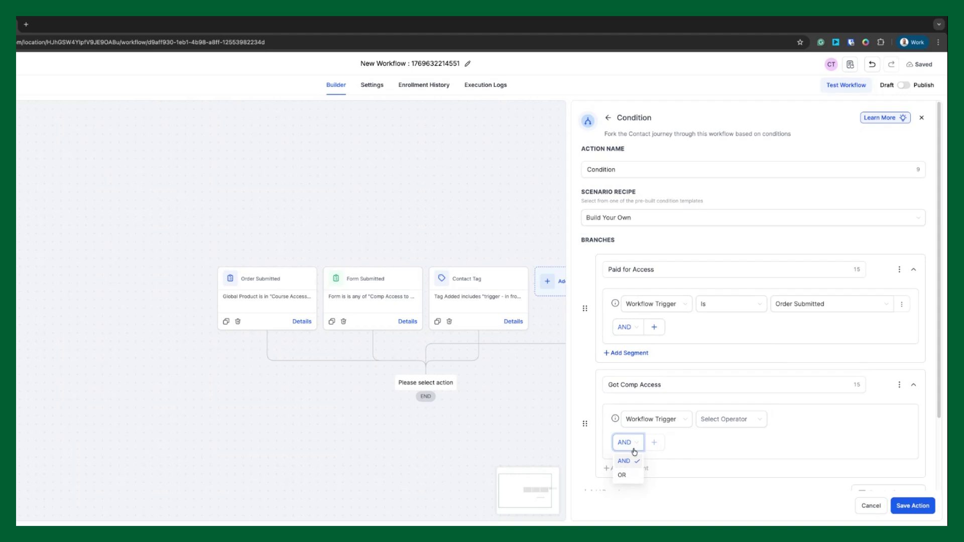
{"action": "left_click", "coordinate": [624, 473]}
{"action": "left_click", "coordinate": [728, 419]}
{"action": "left_click", "coordinate": [731, 436]}
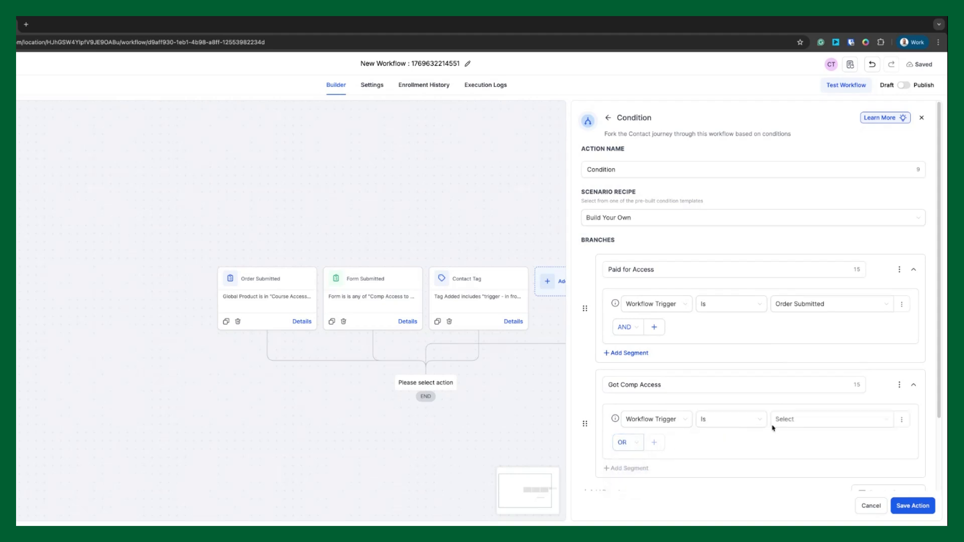
{"action": "left_click", "coordinate": [798, 420]}
{"action": "left_click", "coordinate": [777, 452]}
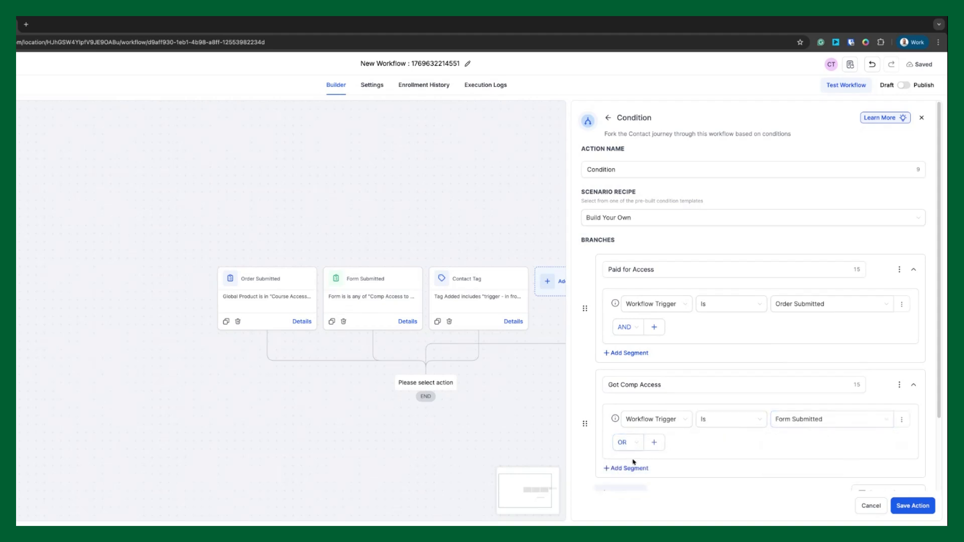
Add a second OR condition, Workflow Trigger Is Contact Tag, to the Got Comp Access branch and save the Condition action
{"action": "left_click", "coordinate": [653, 444]}
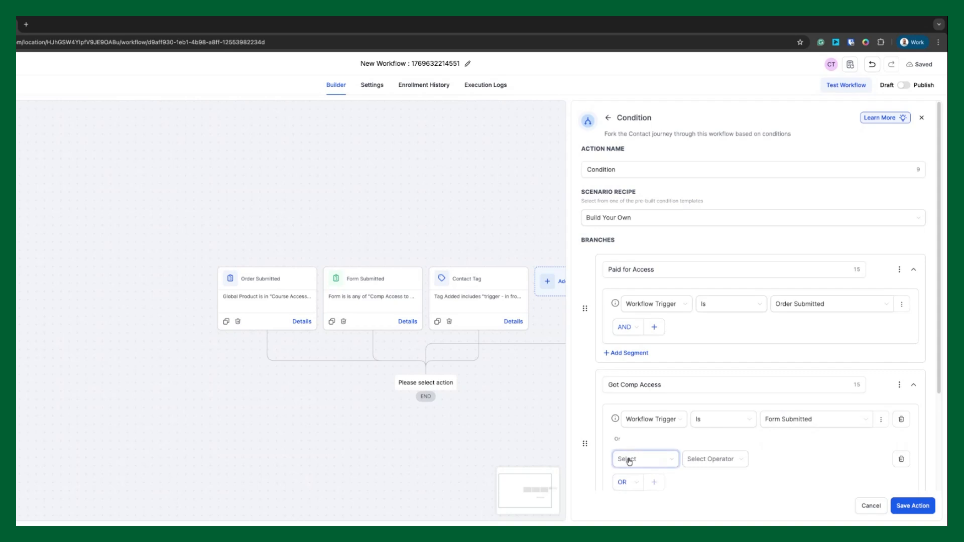
{"action": "left_click", "coordinate": [630, 458]}
{"action": "left_click", "coordinate": [666, 415]}
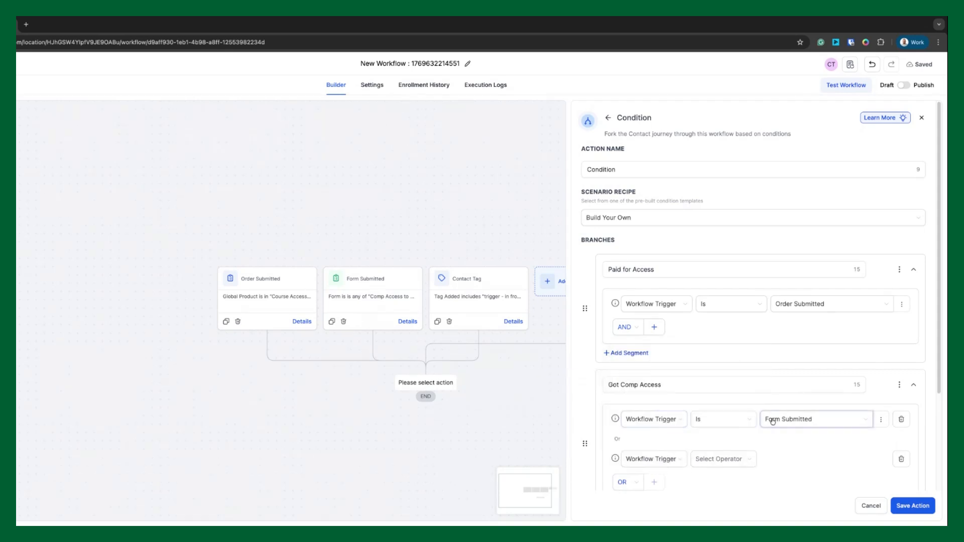
{"action": "left_click", "coordinate": [721, 459]}
{"action": "left_click", "coordinate": [704, 478]}
{"action": "left_click", "coordinate": [808, 459]}
{"action": "left_click", "coordinate": [801, 505]}
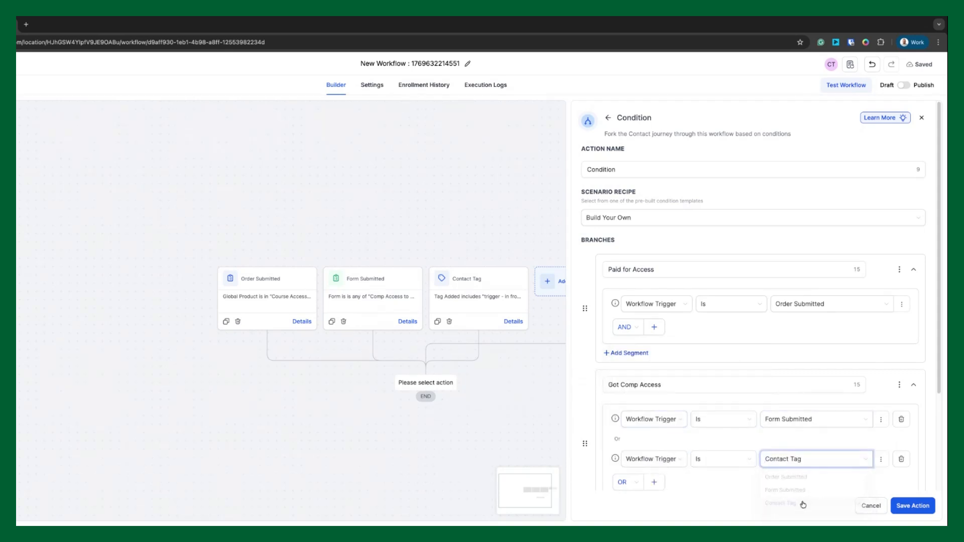
{"action": "left_click", "coordinate": [905, 507]}
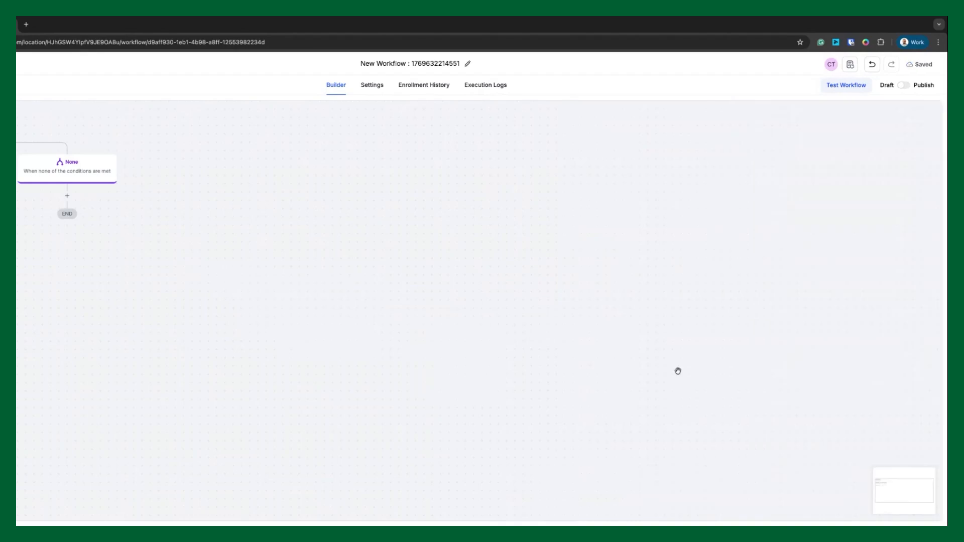
Add a Send Email action to the Paid for Access branch
{"action": "scroll", "coordinate": [121, 225], "scroll_direction": "left", "scroll_amount": 8}
{"action": "scroll", "coordinate": [121, 224], "scroll_direction": "up", "scroll_amount": 2}
{"action": "scroll", "coordinate": [133, 226], "scroll_direction": "up", "scroll_amount": 1}
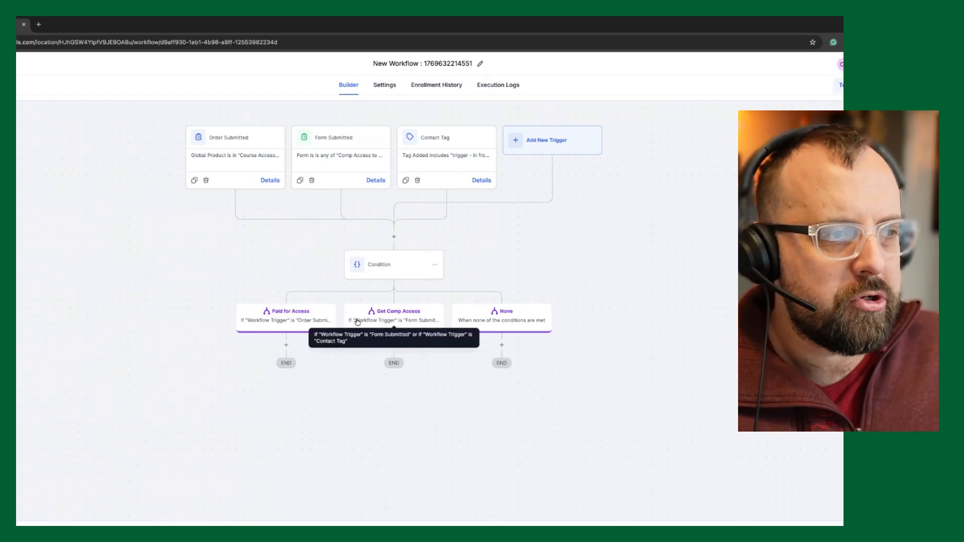
{"action": "left_click", "coordinate": [287, 346]}
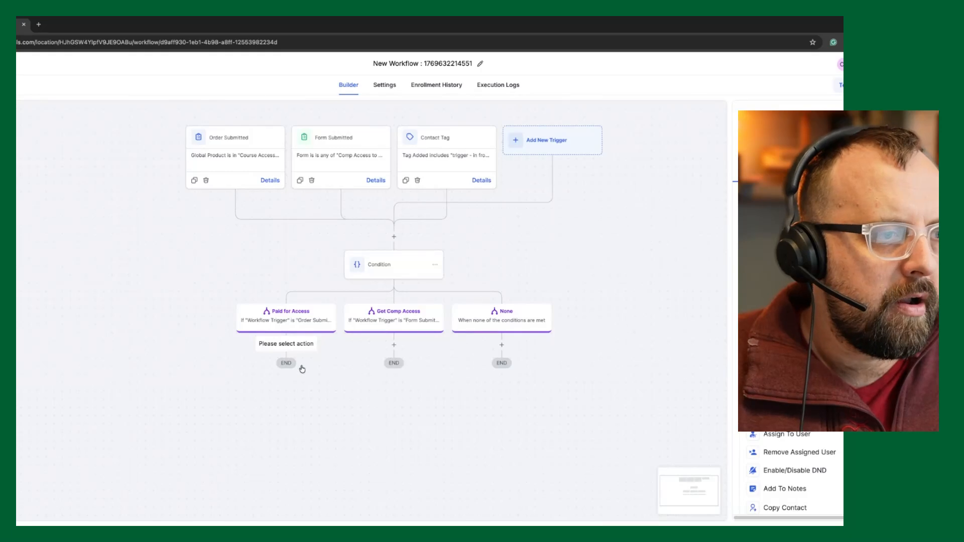
{"action": "scroll", "coordinate": [789, 477], "scroll_direction": "down", "scroll_amount": 3}
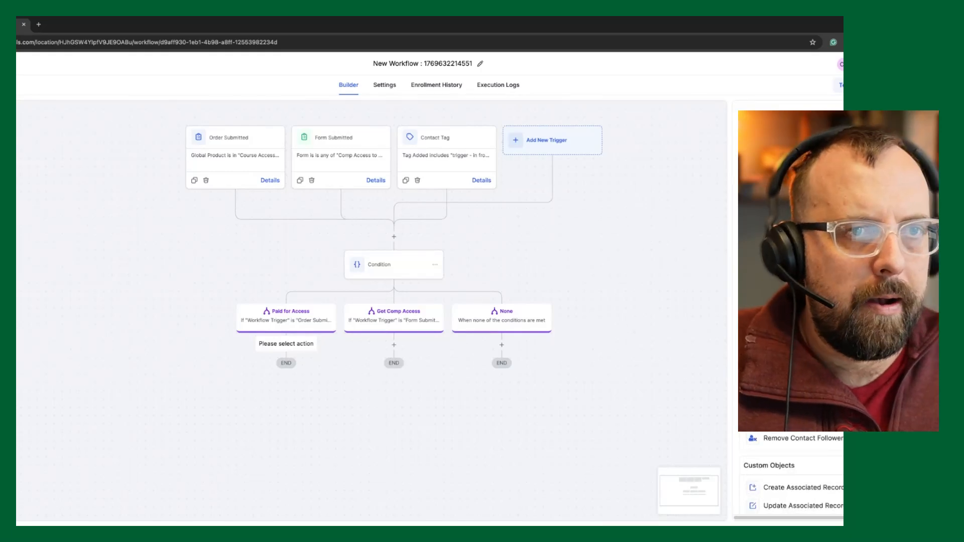
{"action": "scroll", "coordinate": [788, 478], "scroll_direction": "down", "scroll_amount": 10}
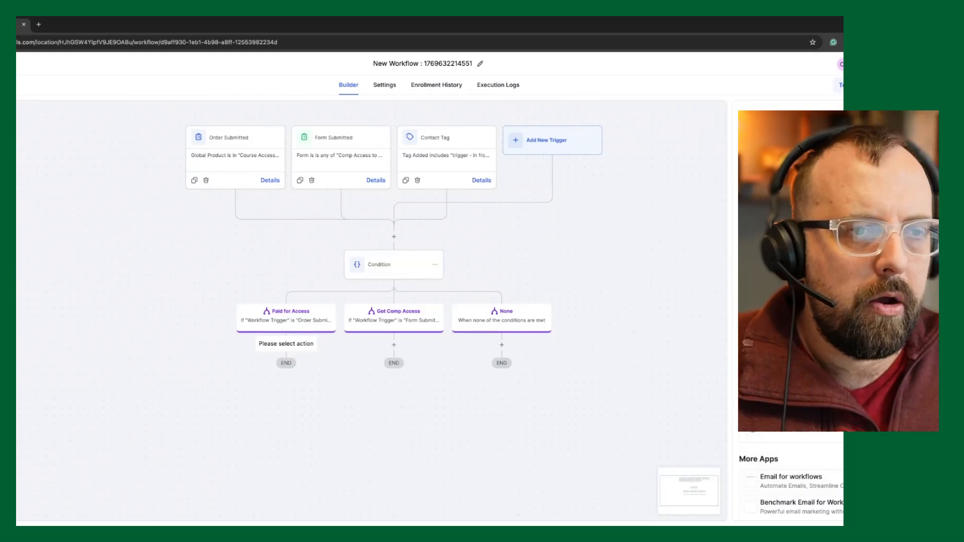
{"action": "left_click", "coordinate": [794, 216]}
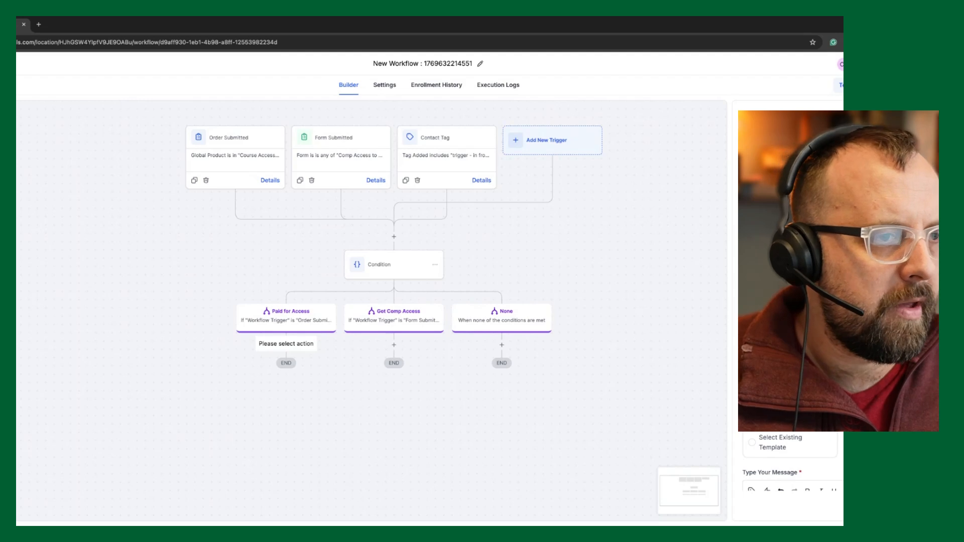
{"action": "scroll", "coordinate": [781, 364], "scroll_direction": "down", "scroll_amount": 1}
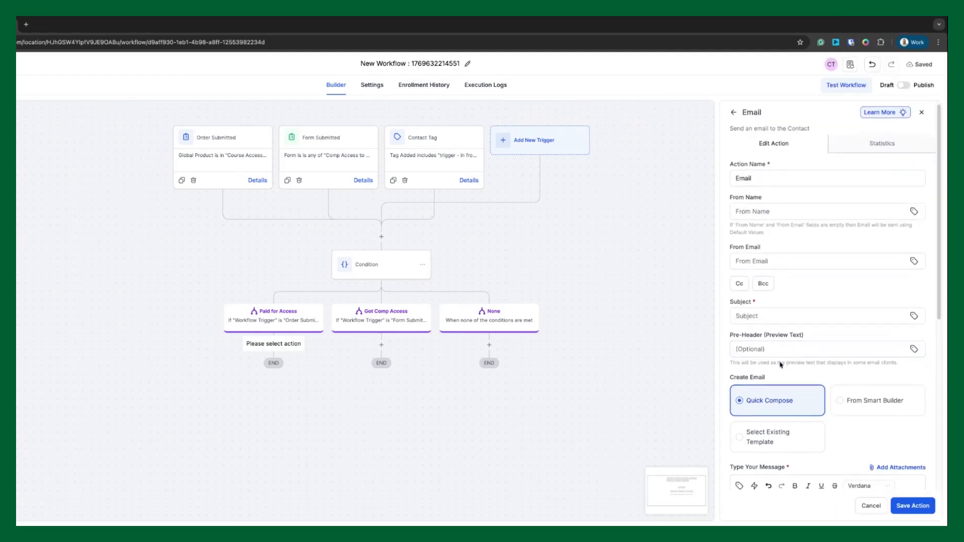
{"action": "left_click", "coordinate": [771, 280]}
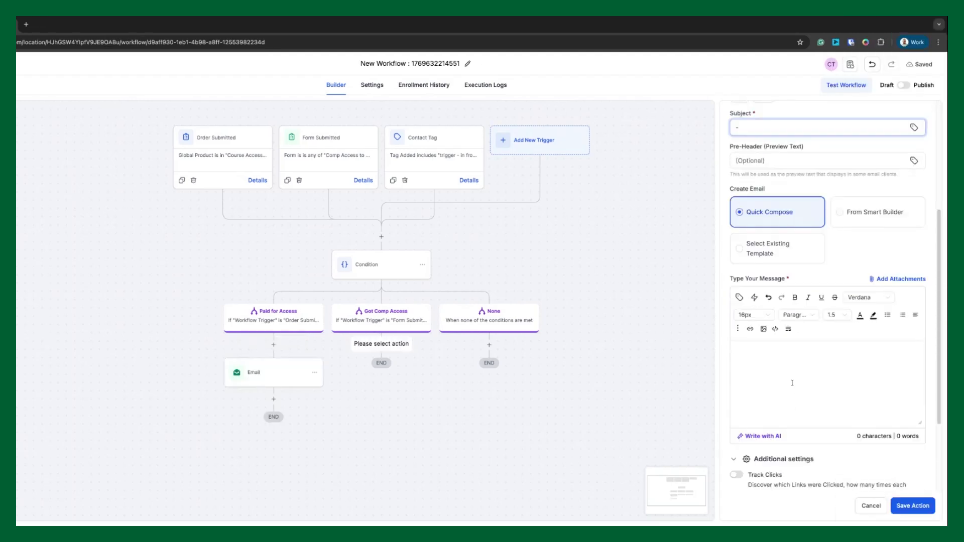
Enter "-" as the message of the Got Comp Access branch's email and save the action
{"action": "left_click", "coordinate": [792, 383]}
{"action": "type", "text": "-"}
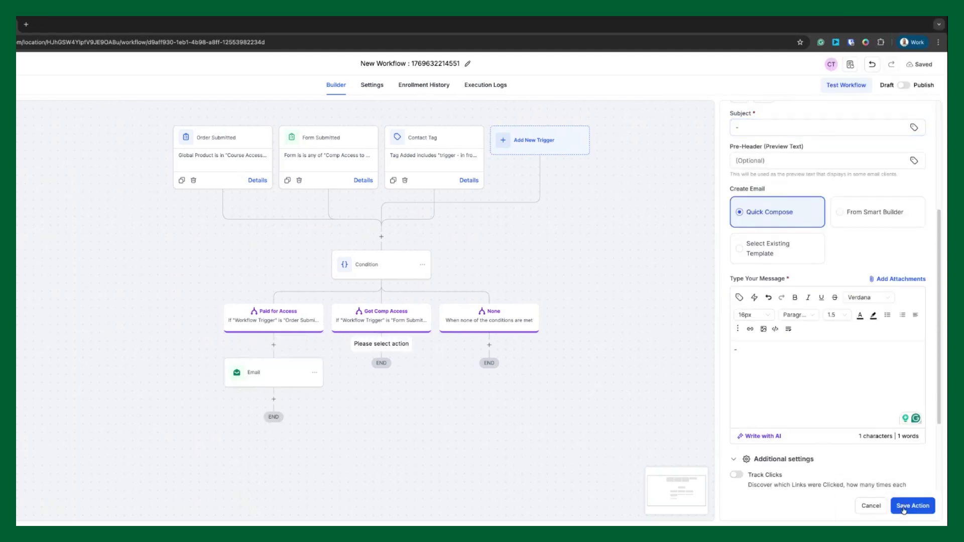
{"action": "left_click", "coordinate": [903, 508]}
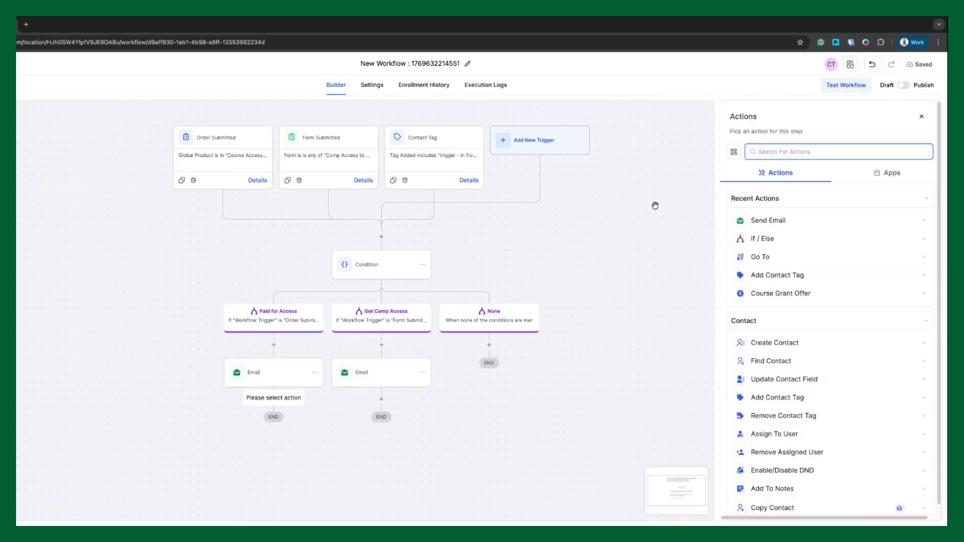
Open a Course Grant Offer action below the Paid for Access email and close it without saving
{"action": "left_click", "coordinate": [781, 291]}
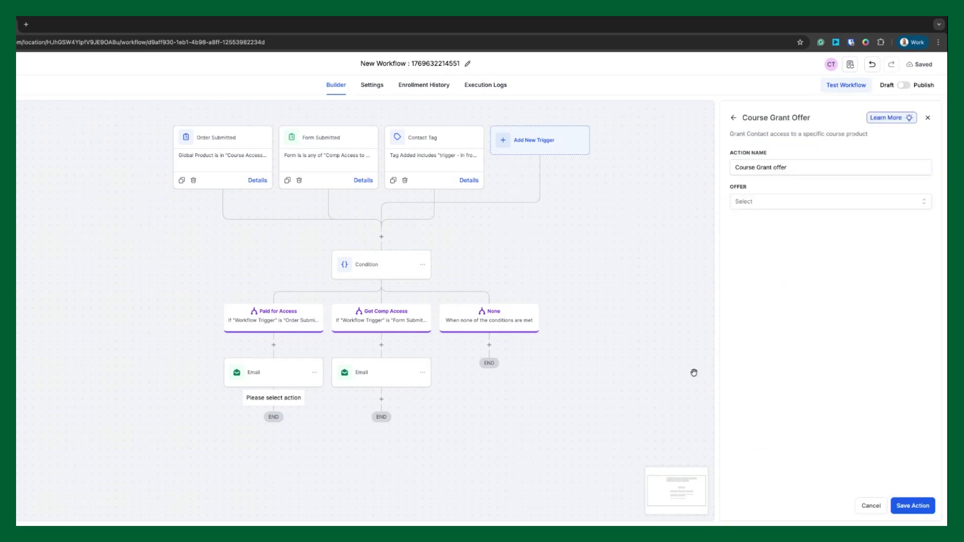
{"action": "left_click", "coordinate": [928, 119]}
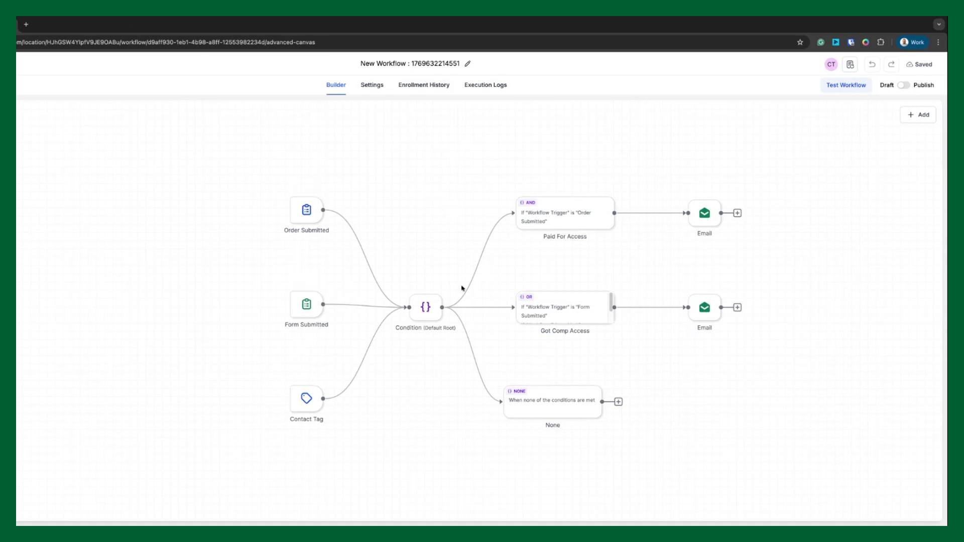
Delete the Condition node from the advanced canvas
{"action": "left_click", "coordinate": [431, 308]}
{"action": "left_click", "coordinate": [420, 285]}
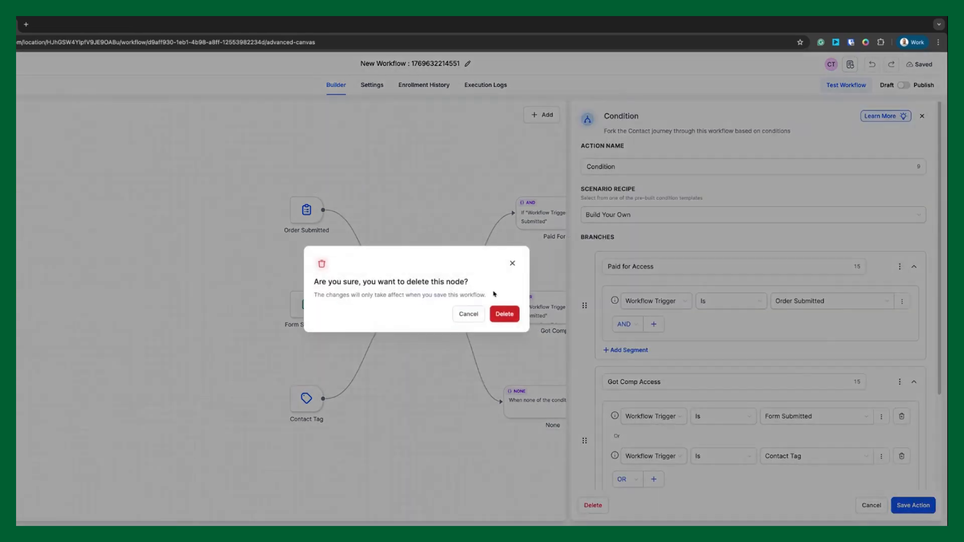
{"action": "left_click", "coordinate": [504, 313]}
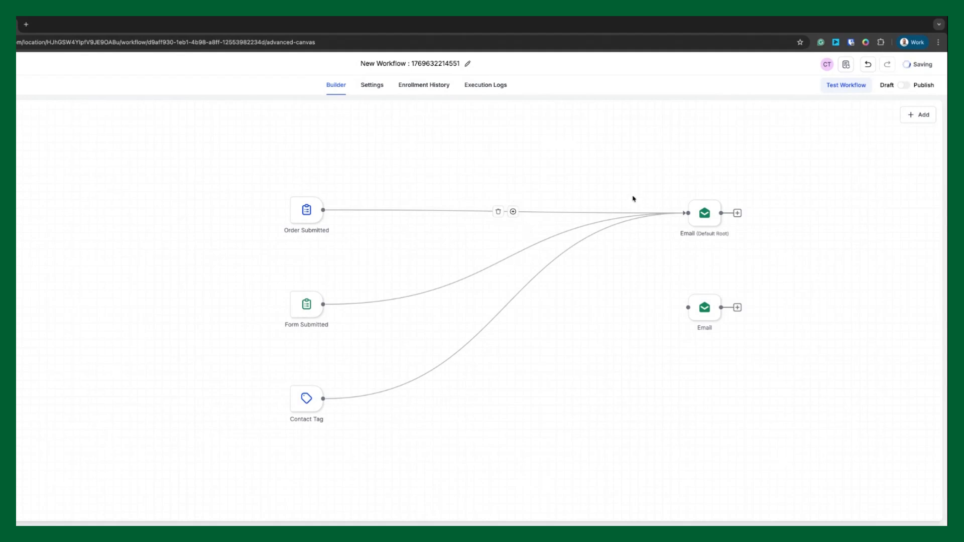
Rename the two email actions Email about Paid Access and Email about Comp Access
{"action": "left_click", "coordinate": [703, 216]}
{"action": "left_click", "coordinate": [758, 189]}
{"action": "type", "text": "ail about Paid Ac"}
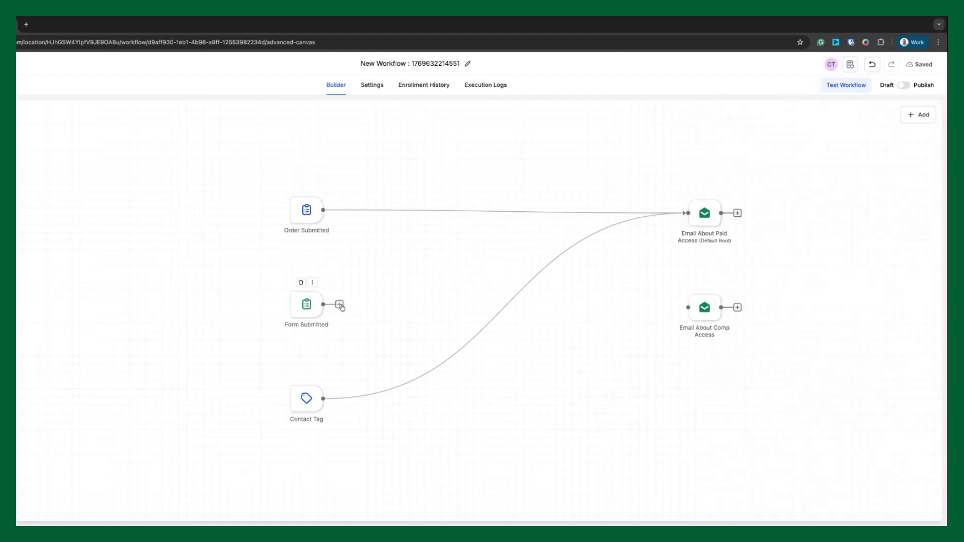
Connect the Form Submitted and Contact Tag triggers to Email About Comp Access, removing Contact Tag's link to the paid access email
{"action": "left_click_drag", "start_coordinate": [324, 305], "coordinate": [687, 308]}
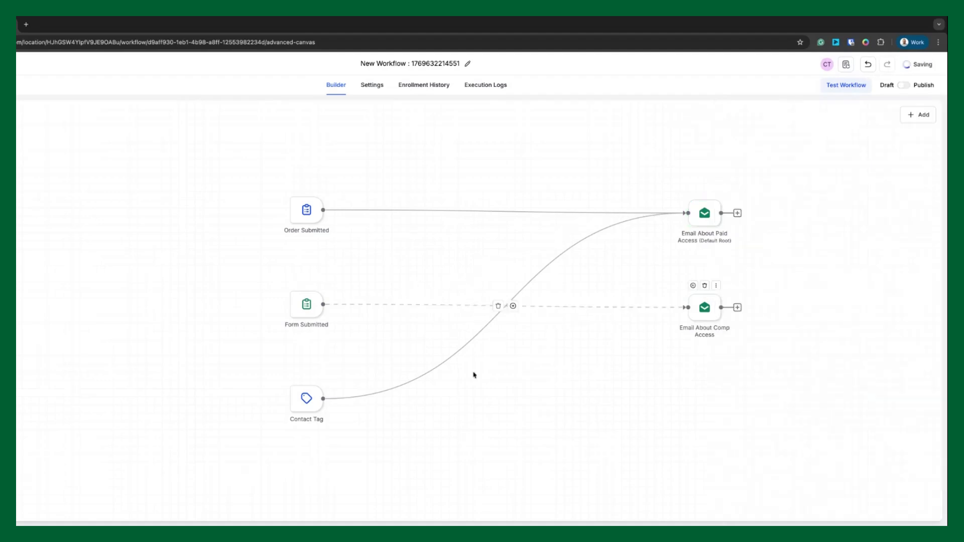
{"action": "left_click", "coordinate": [497, 321]}
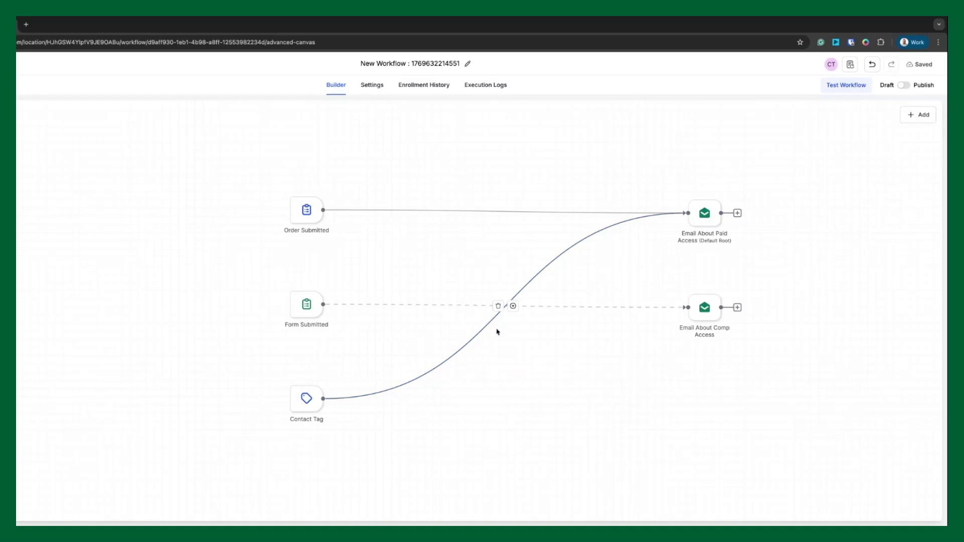
{"action": "left_click_drag", "start_coordinate": [324, 399], "coordinate": [687, 307]}
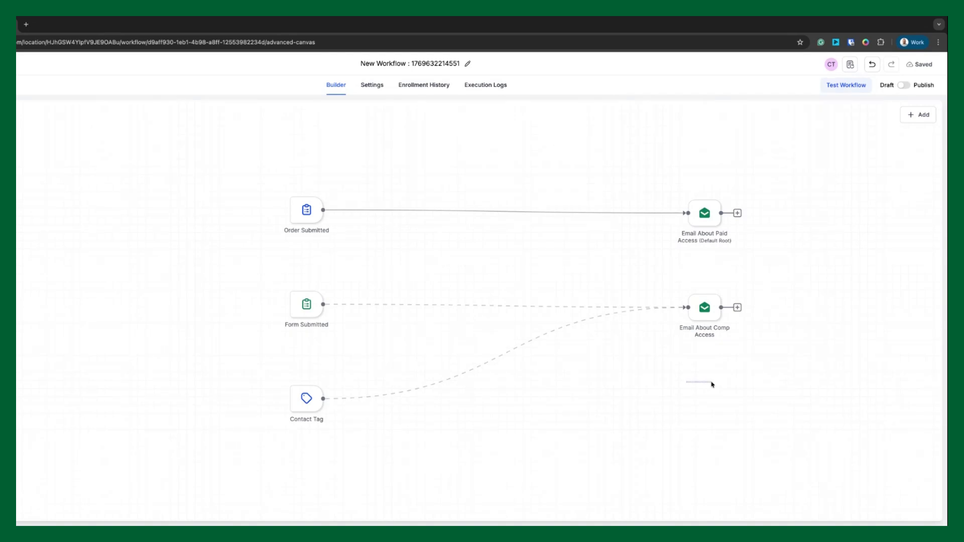
Add an Add Contact Tag action, connect it after Email About Paid Access and line it up with that email
{"action": "right_click", "coordinate": [712, 375]}
{"action": "left_click", "coordinate": [687, 363]}
{"action": "left_click", "coordinate": [914, 122]}
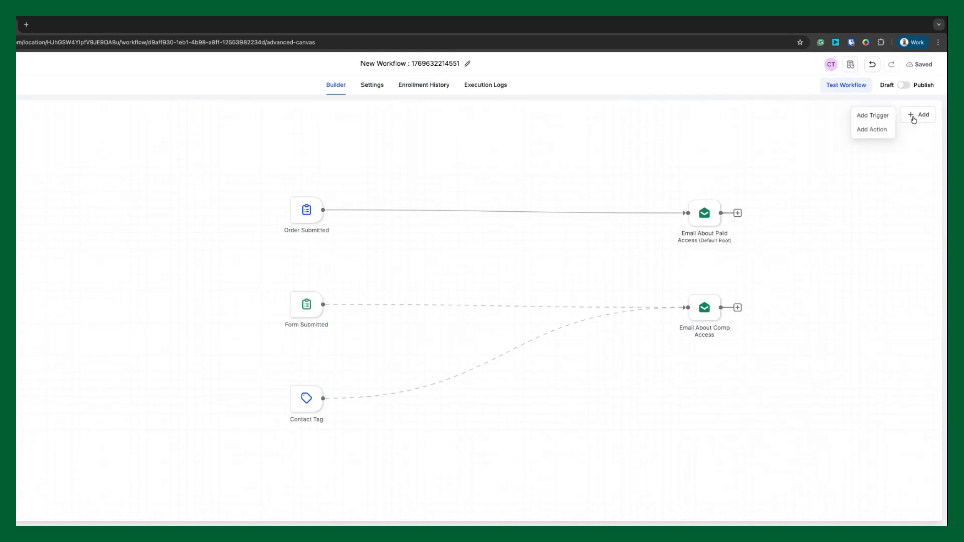
{"action": "left_click", "coordinate": [878, 135]}
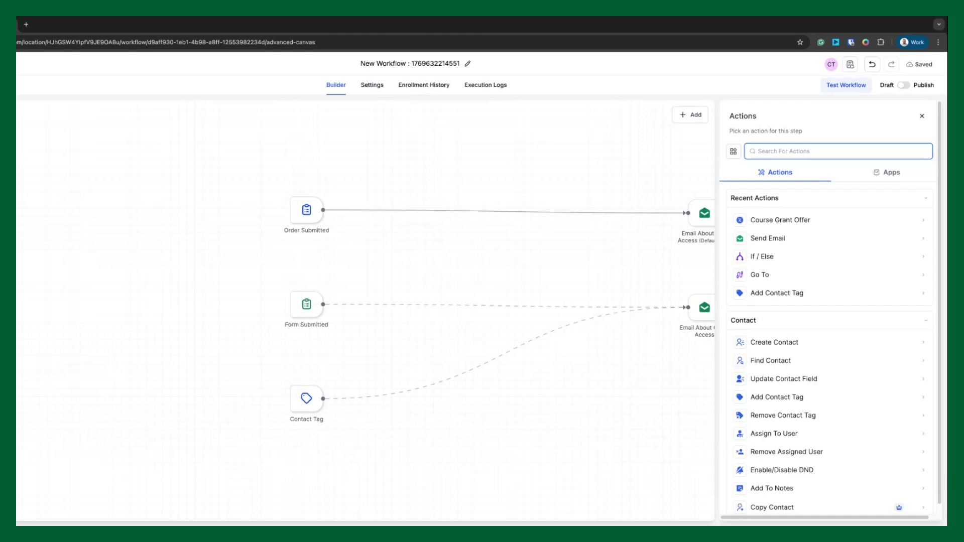
{"action": "left_click", "coordinate": [766, 297]}
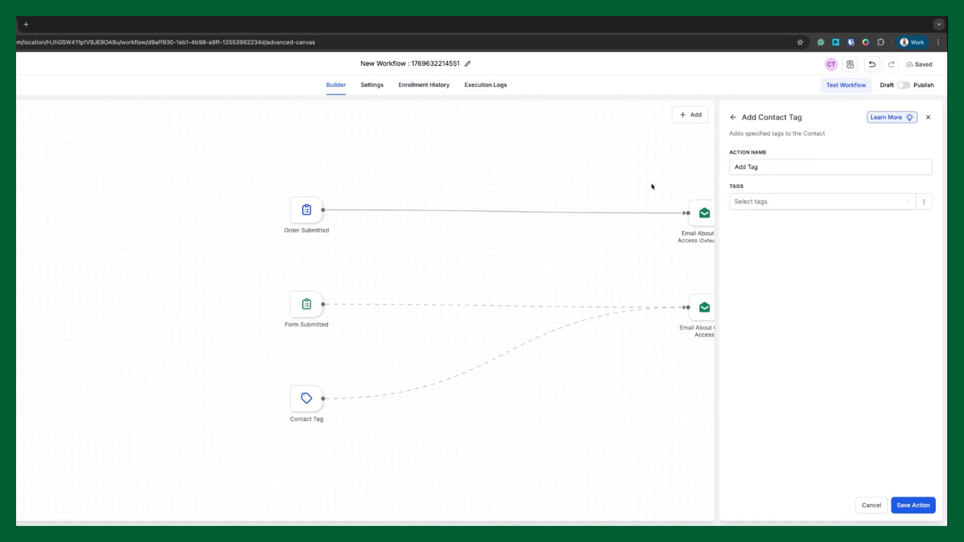
{"action": "left_click", "coordinate": [811, 200]}
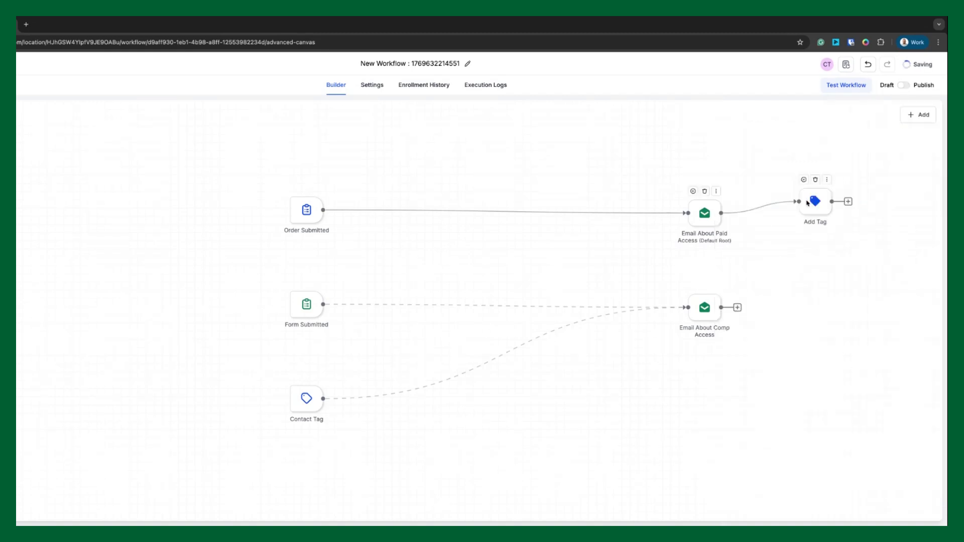
{"action": "left_click_drag", "start_coordinate": [809, 201], "coordinate": [836, 219]}
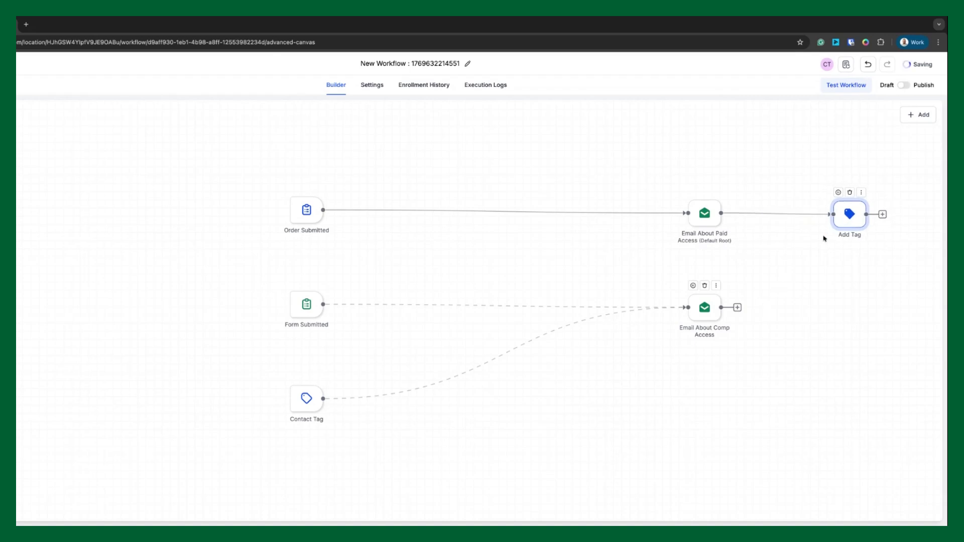
Link Email About Comp Access to the Add Tag action through a Go To action
{"action": "left_click", "coordinate": [736, 308]}
{"action": "type", "text": "g"}
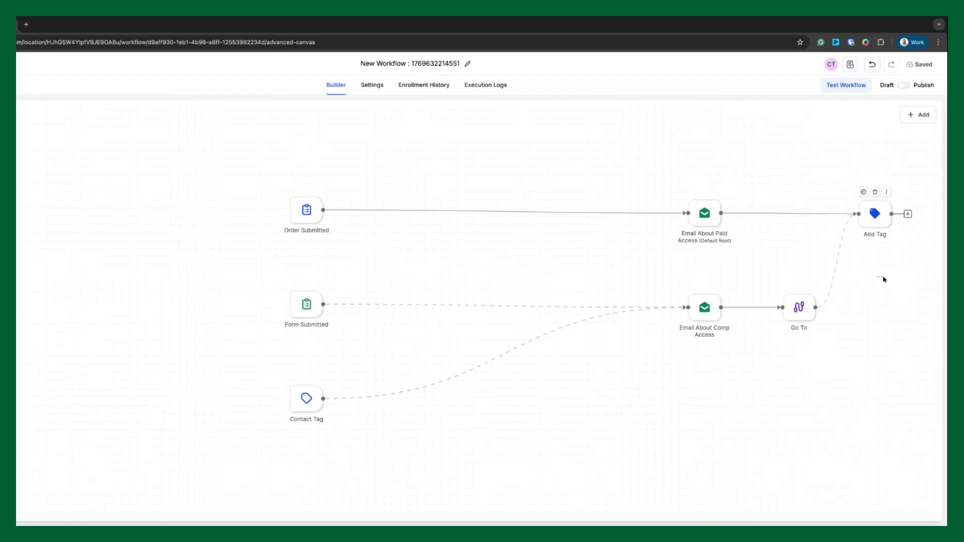
{"action": "right_click", "coordinate": [879, 276]}
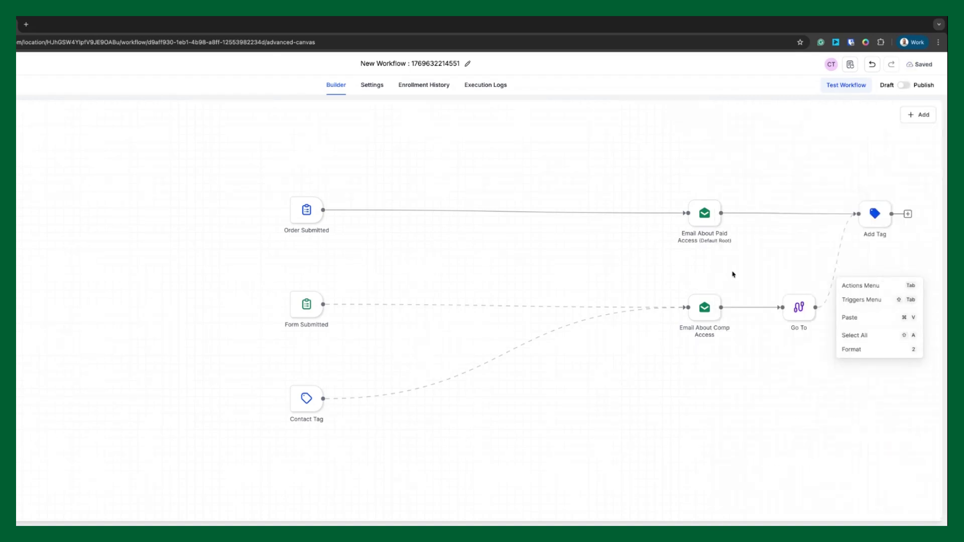
{"action": "left_click", "coordinate": [633, 271]}
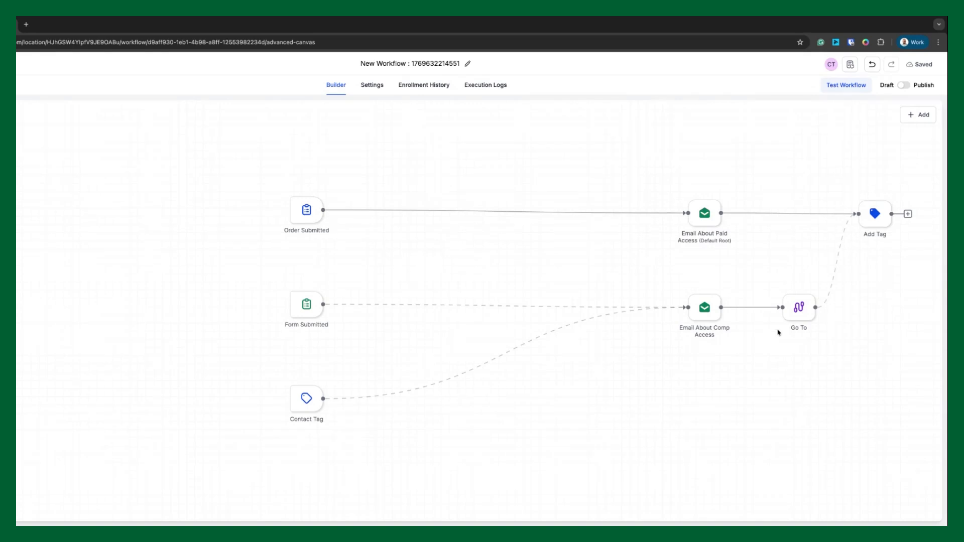
Move both emails, the Go To and the Add Tag action together closer to the triggers
{"action": "left_click_drag", "start_coordinate": [889, 352], "coordinate": [466, 212]}
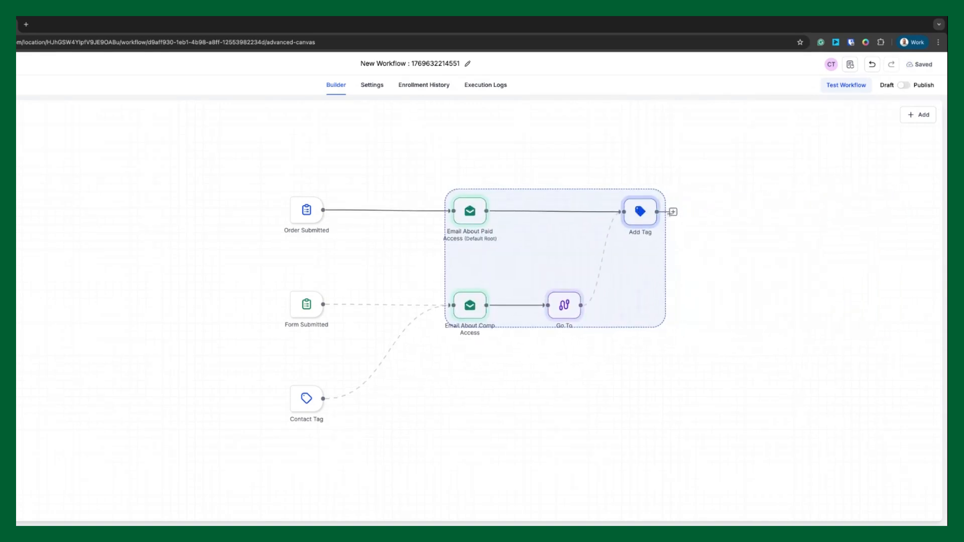
{"action": "left_click", "coordinate": [721, 216]}
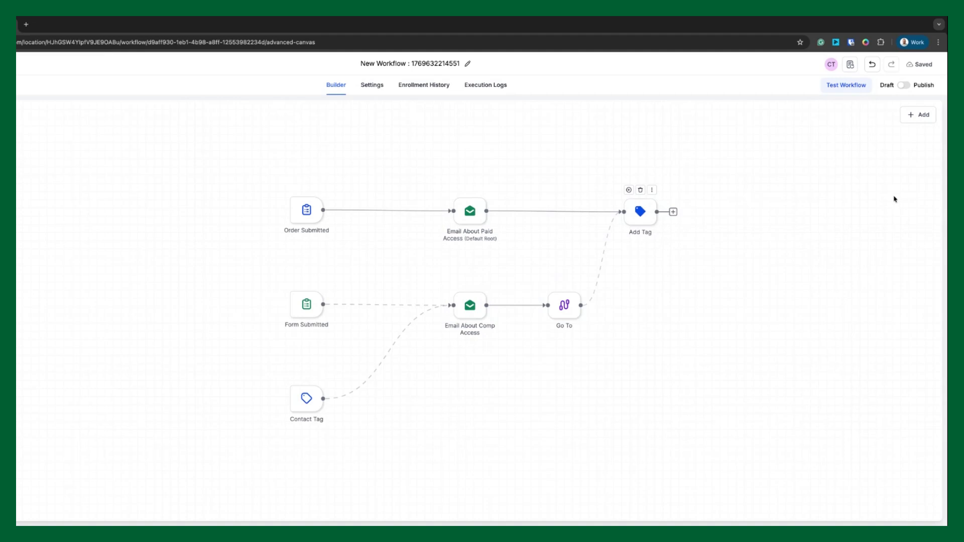